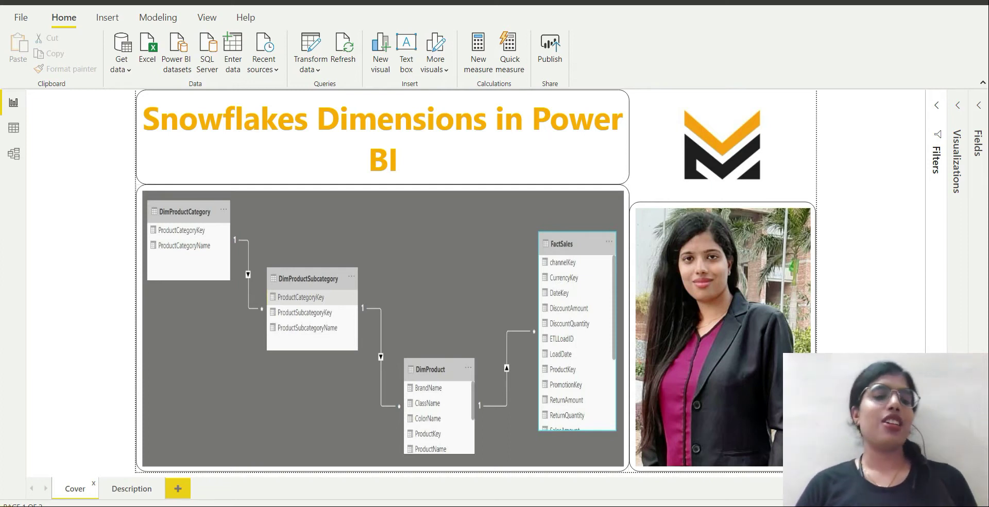
- Review the Description page, then examine the model's relationships among the product dimension tables and the FactSales columns
left_click(130, 493)
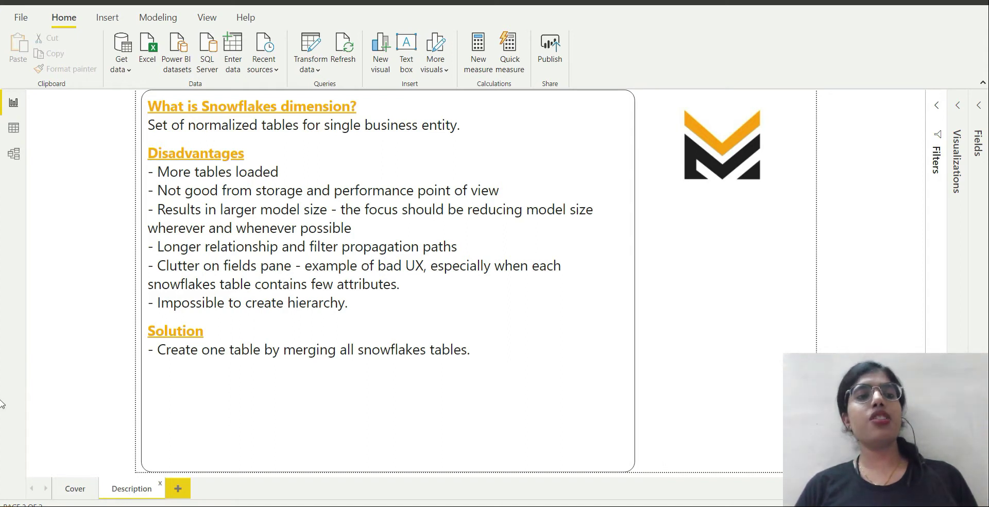
left_click(11, 162)
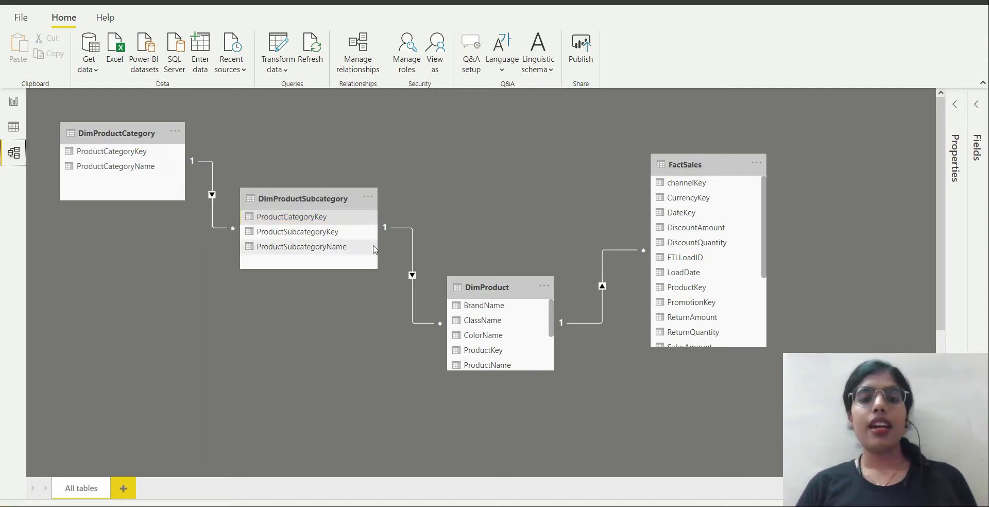
left_click(414, 271)
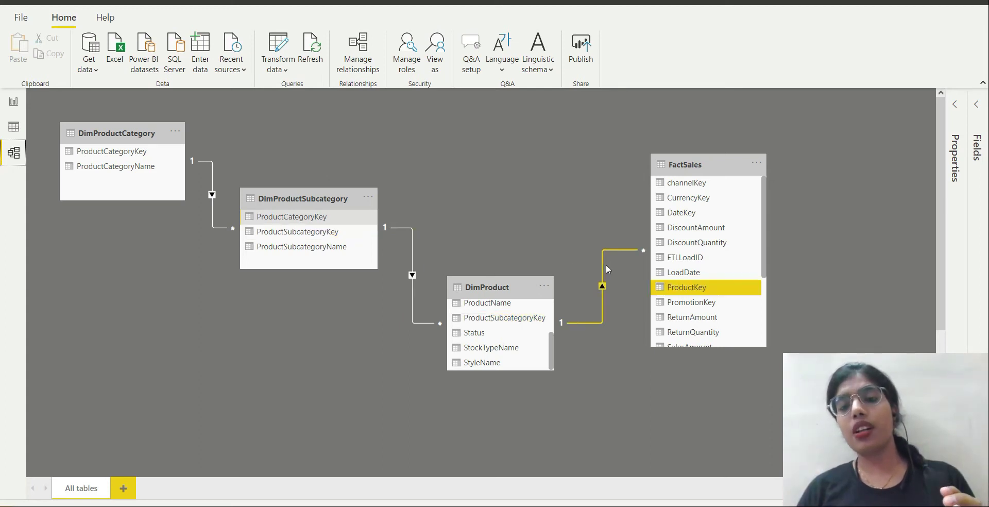
scroll(523, 325, "up", 2)
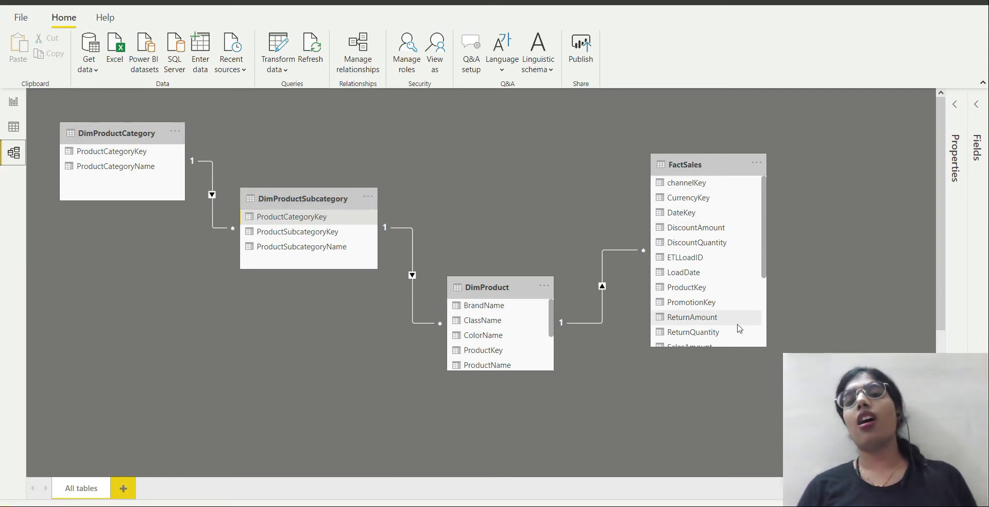
scroll(700, 273, "down", 3)
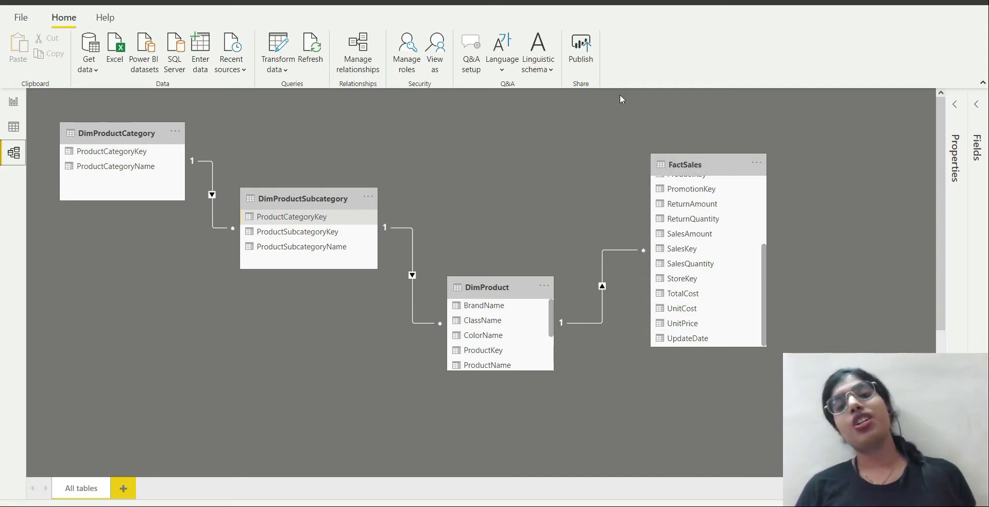
- Return to the report's Description page and examine the list of tables loaded in the model
left_click(13, 101)
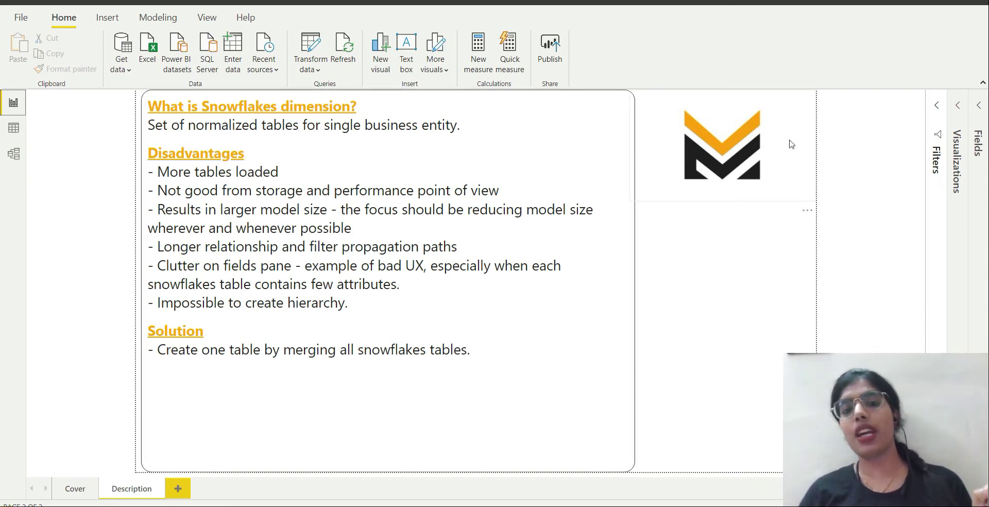
left_click(981, 111)
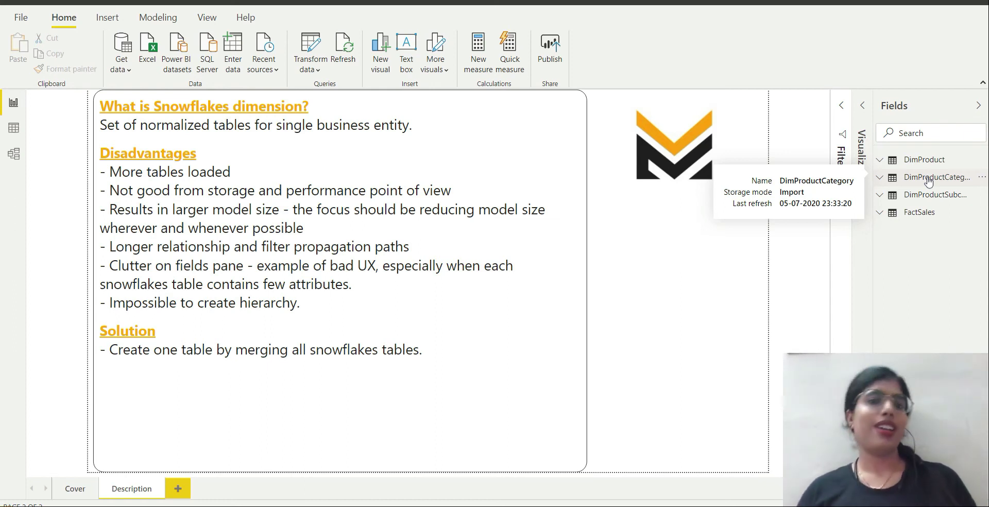
left_click(978, 106)
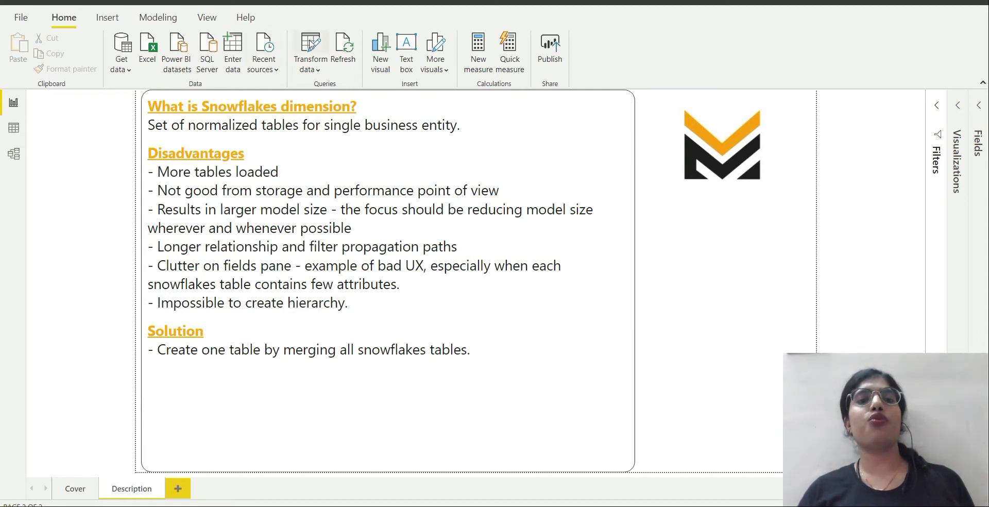
- In Power Query Editor, merge DimProductCategory into the DimProductSubcategory query on ProductCategoryKey with a Left Outer join
left_click(311, 44)
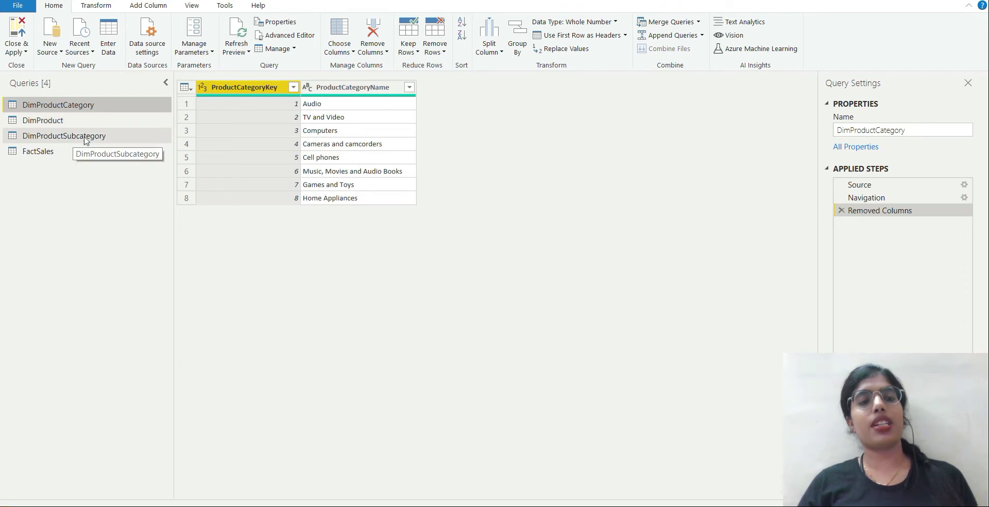
left_click(87, 136)
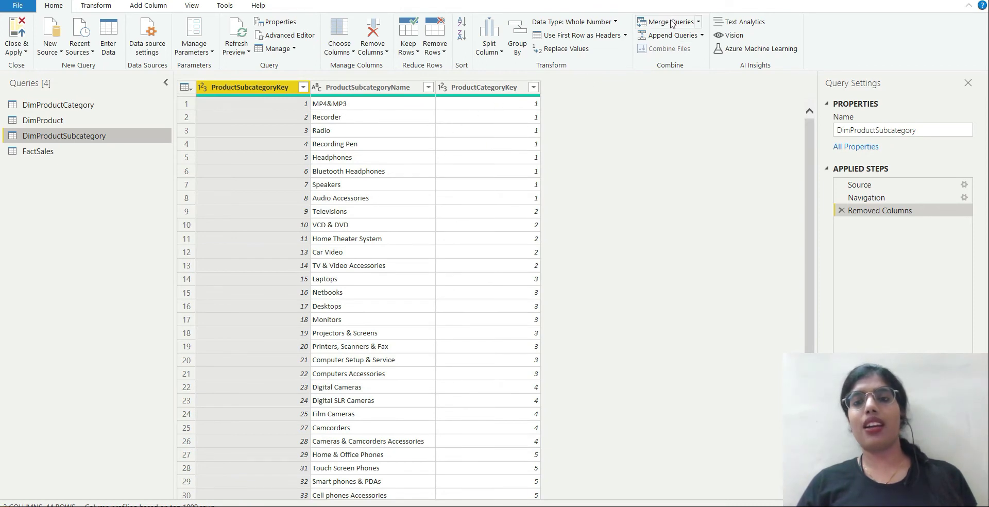
left_click(672, 23)
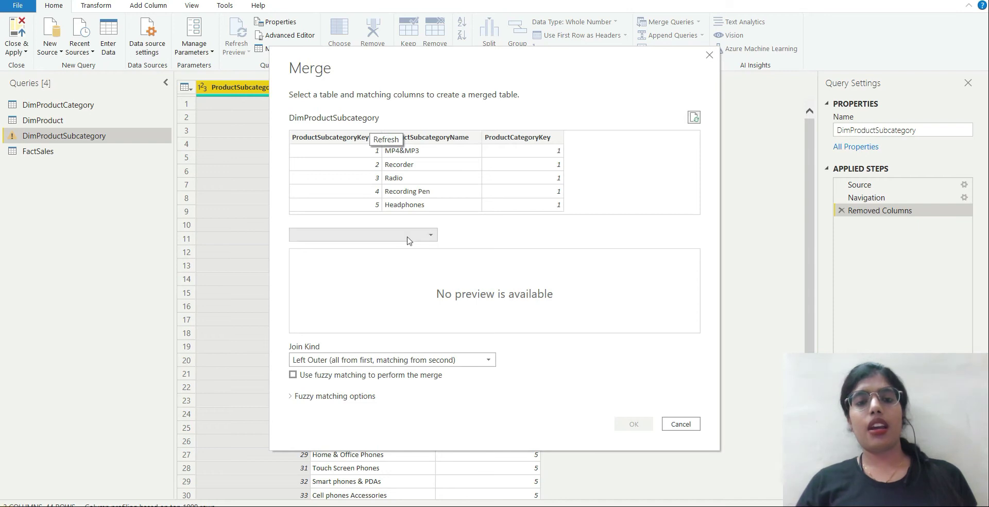
left_click(401, 240)
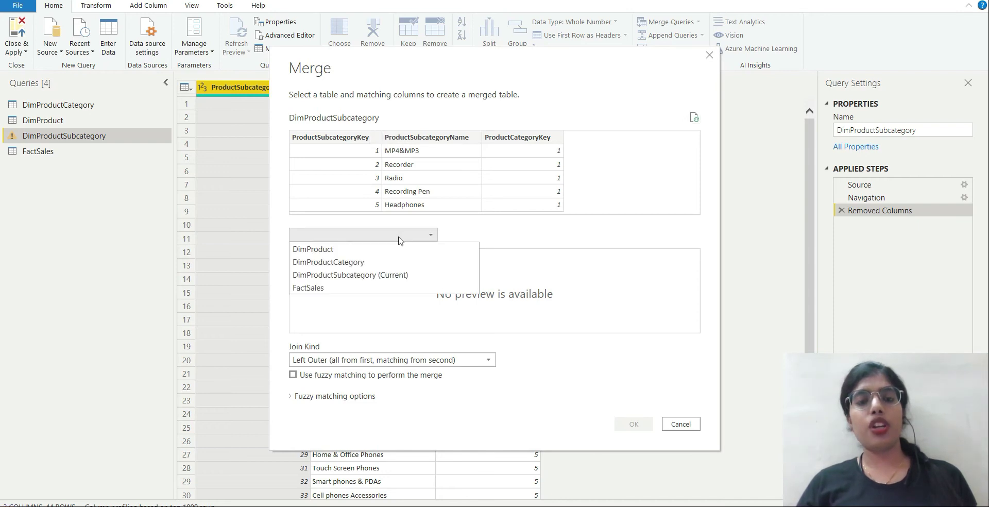
left_click(389, 262)
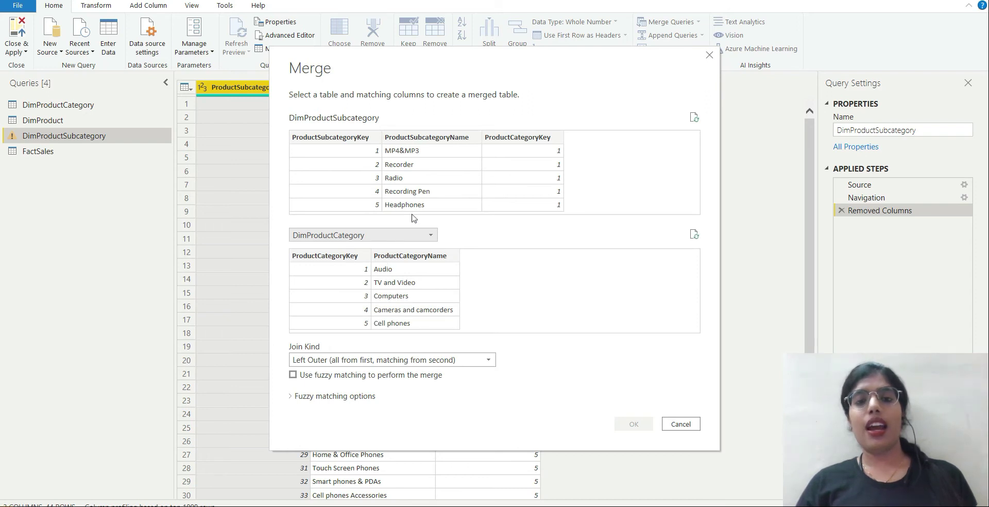
left_click(519, 139)
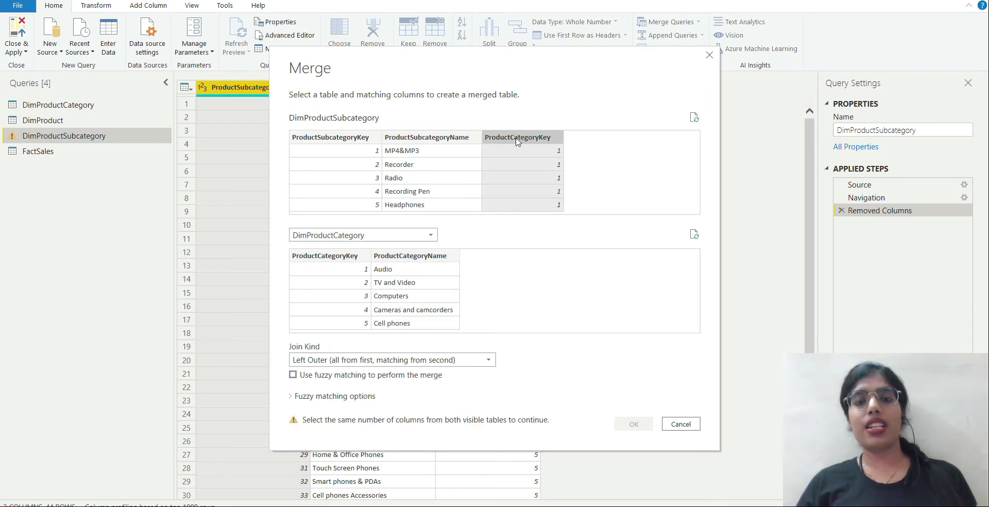
left_click(335, 258)
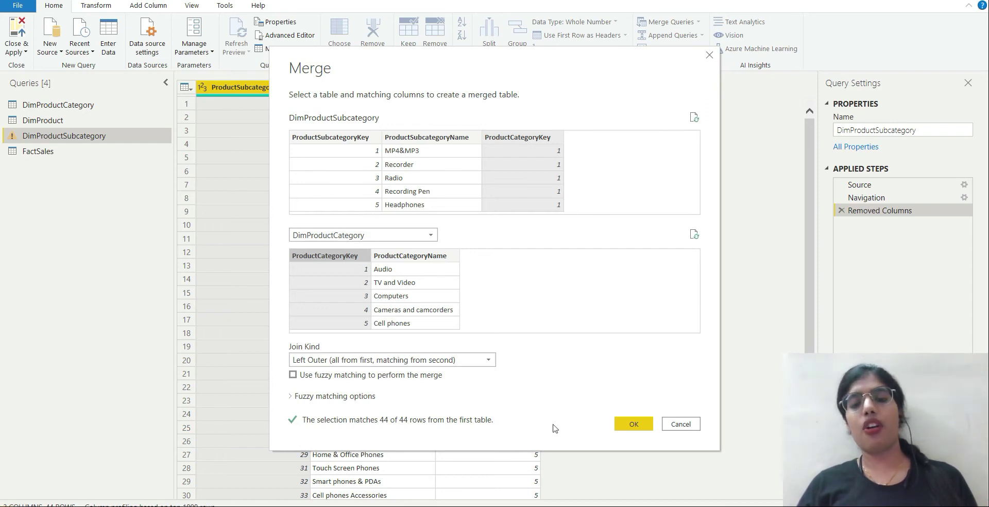
left_click(634, 424)
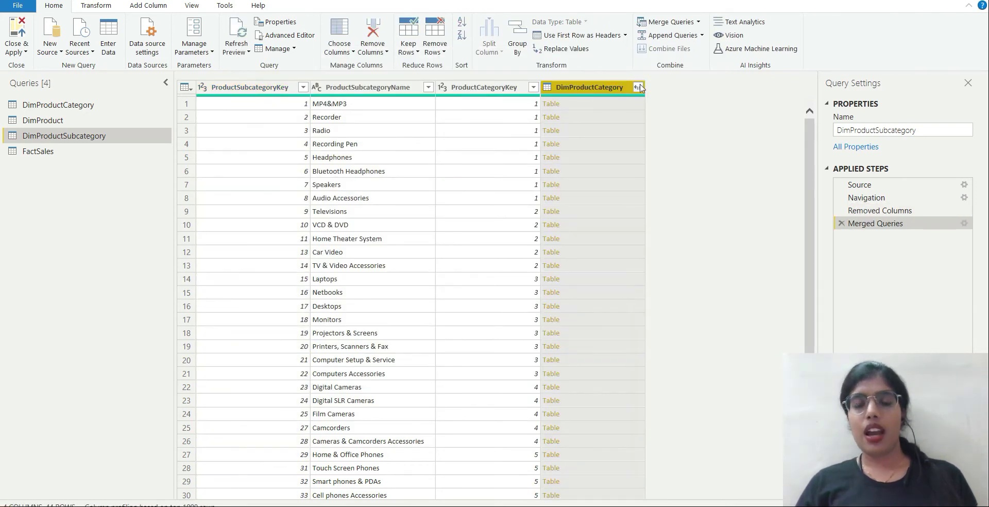
- Expand the merged DimProductCategory column to only ProductCategoryName, without the original column name as prefix
left_click(639, 88)
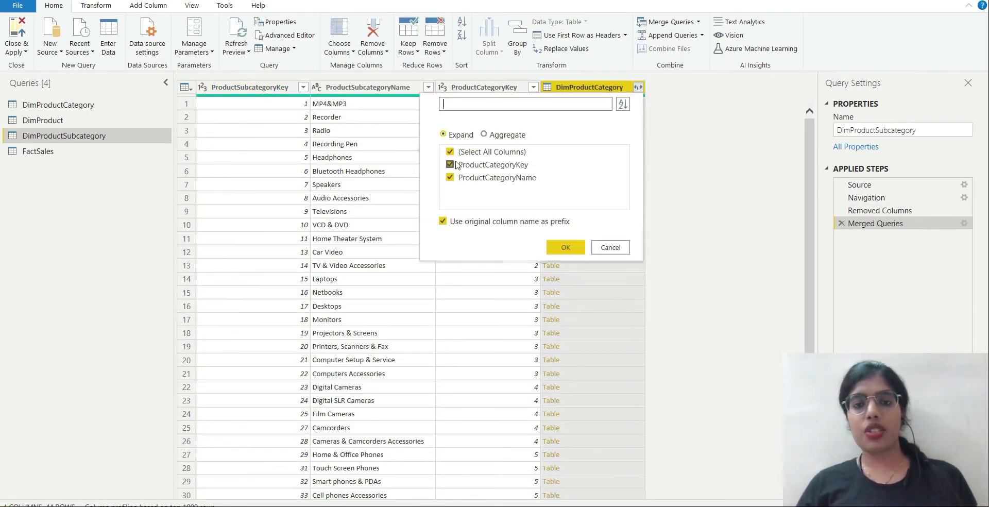
left_click(444, 223)
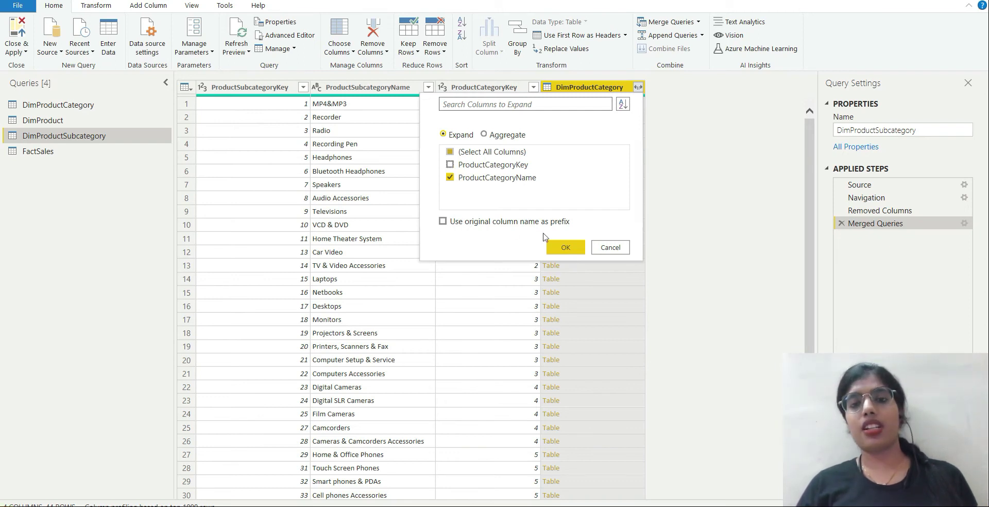
left_click(566, 248)
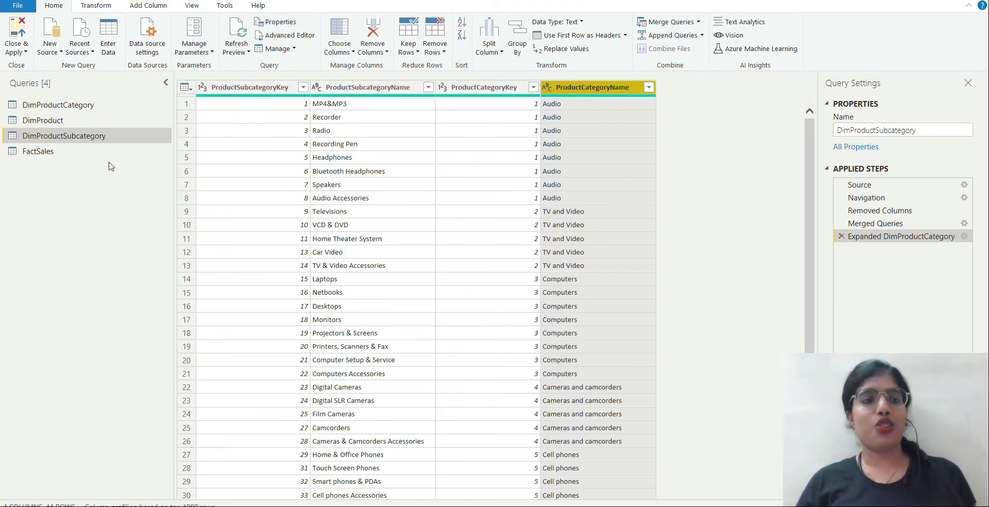
- Merge DimProductSubcategory into the DimProduct query on ProductSubcategoryKey with a Left Outer join
left_click(52, 123)
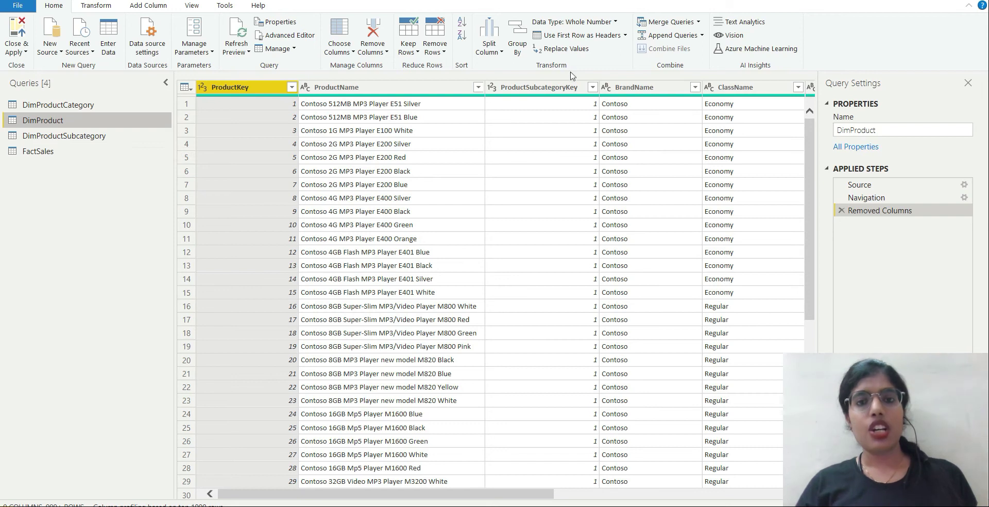
left_click(668, 22)
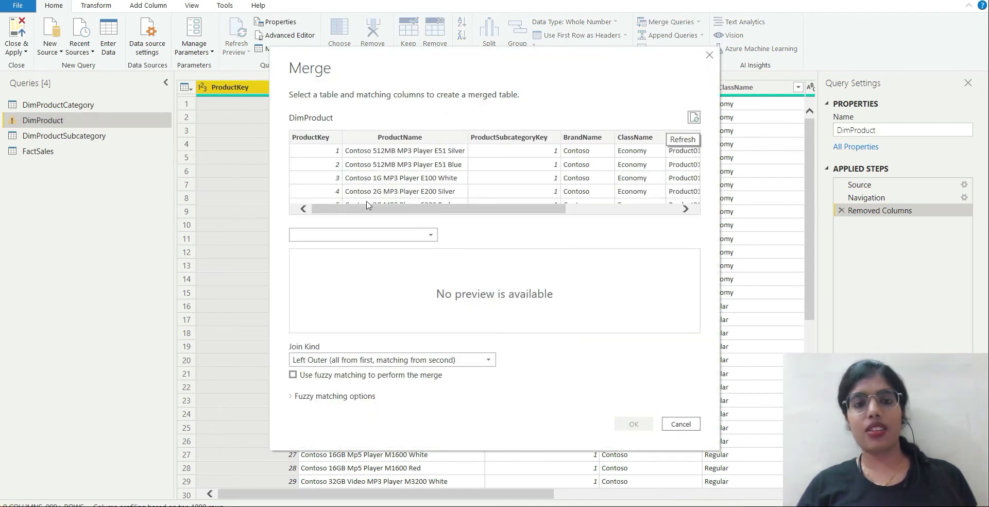
left_click_drag(371, 209, 462, 208)
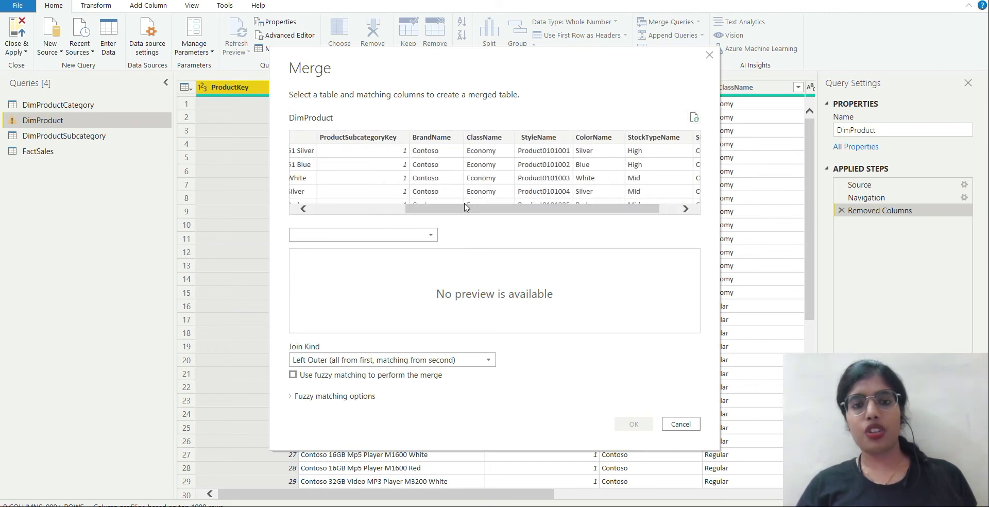
left_click(377, 138)
left_click(363, 235)
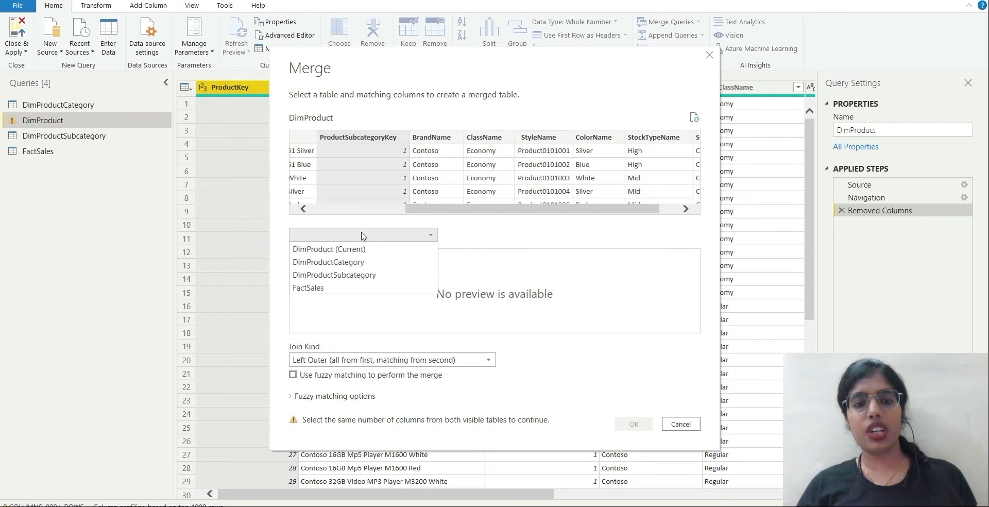
left_click(363, 276)
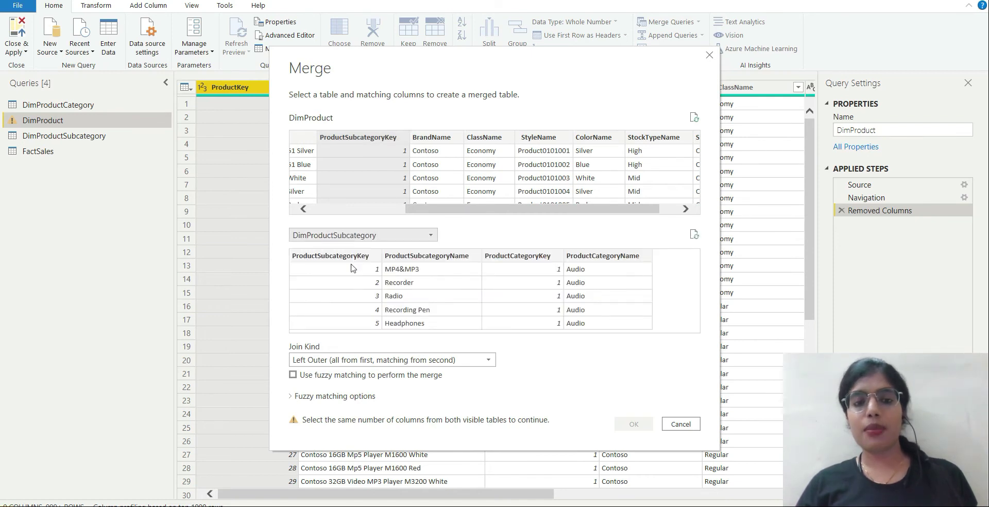
left_click(345, 258)
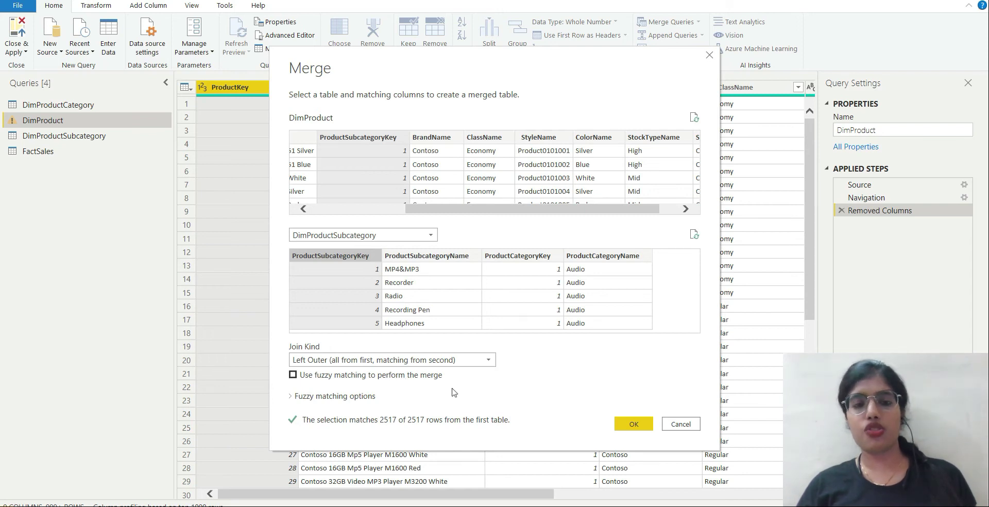
left_click(634, 424)
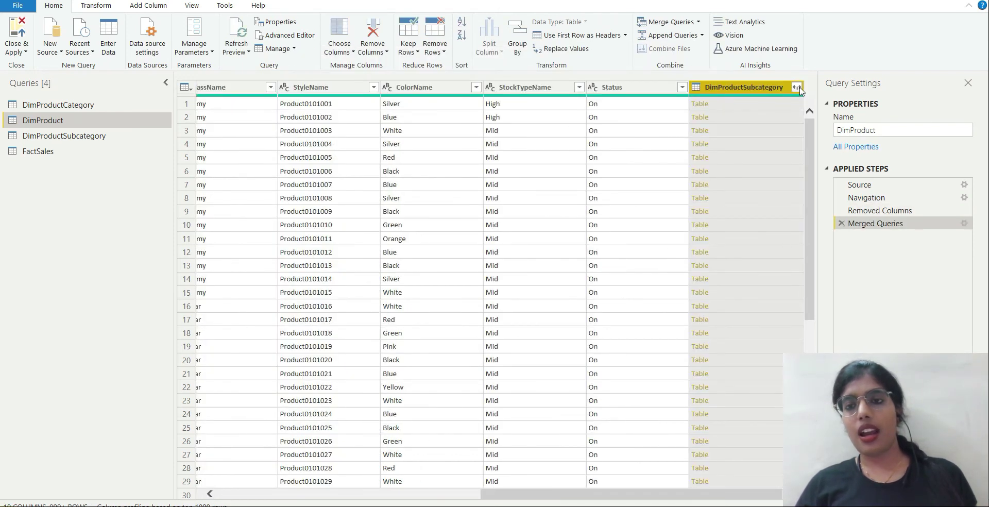
- Expand the merged DimProductSubcategory column to ProductSubcategoryName, ProductCategoryKey and ProductCategoryName without a prefix, and review the DimProduct columns
left_click(798, 88)
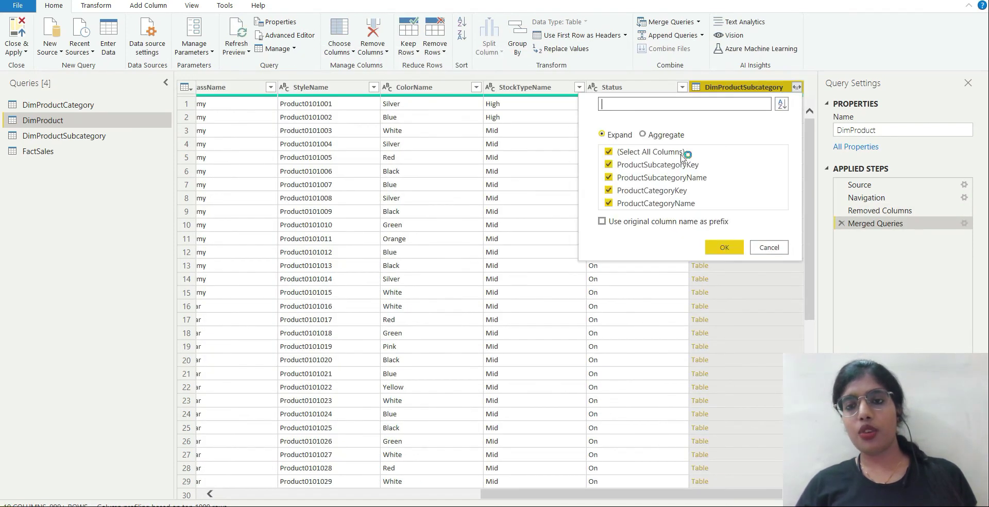
left_click(609, 165)
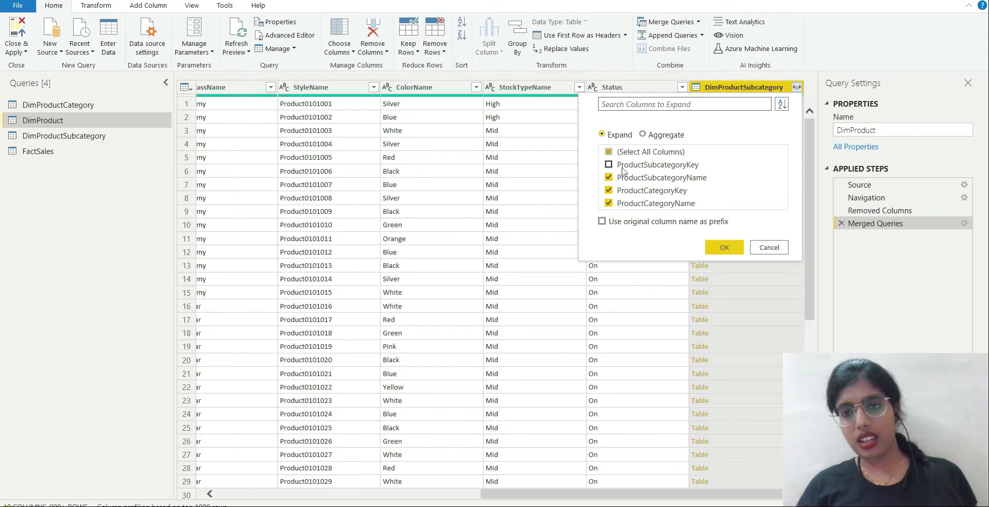
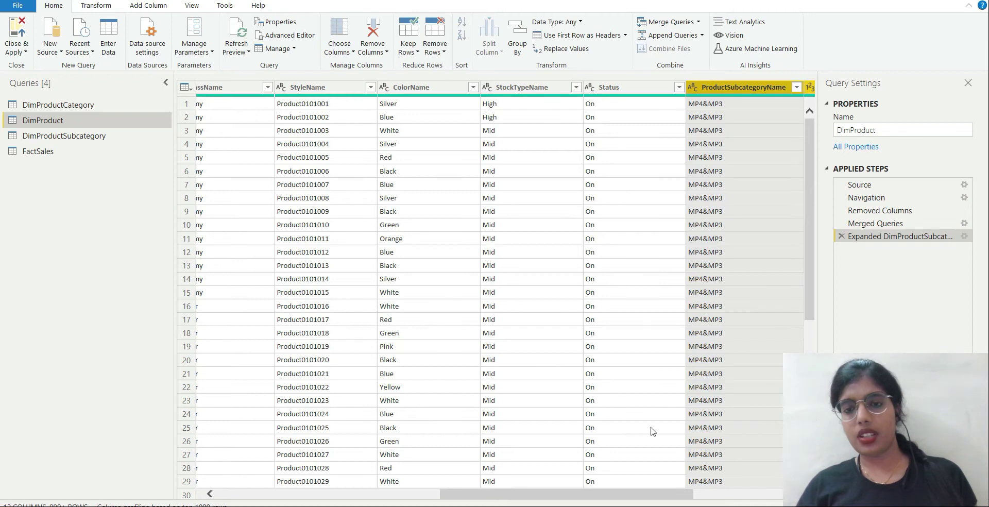
left_click_drag(638, 494, 764, 496)
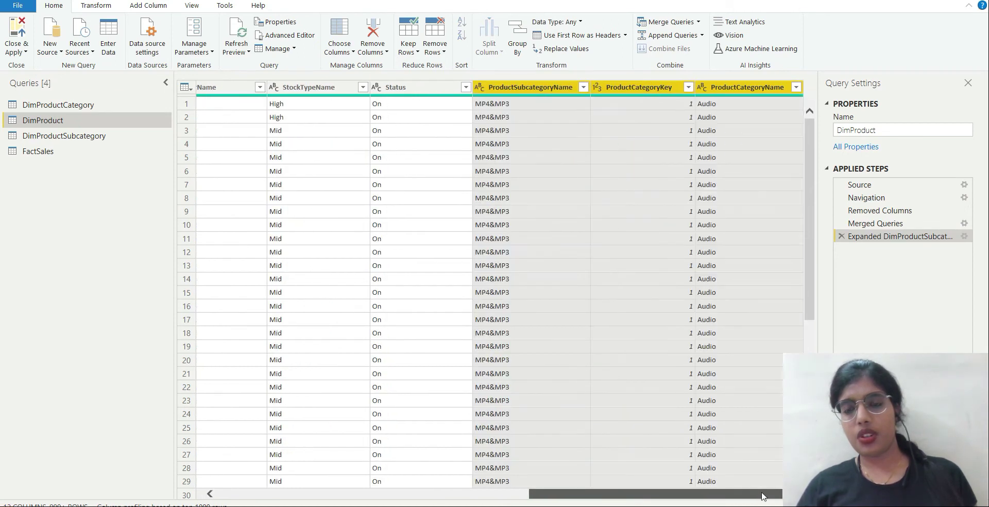
left_click_drag(680, 496, 391, 479)
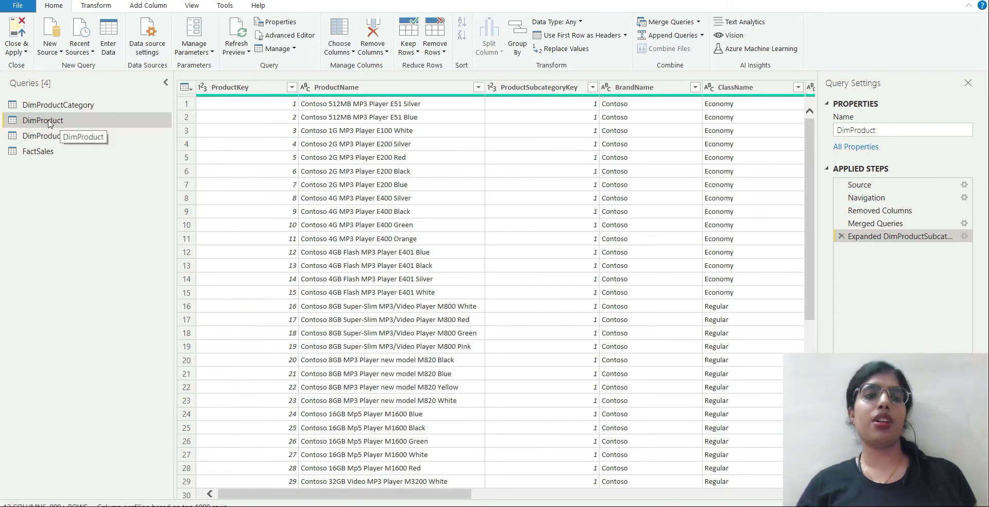
left_click_drag(402, 496, 402, 495)
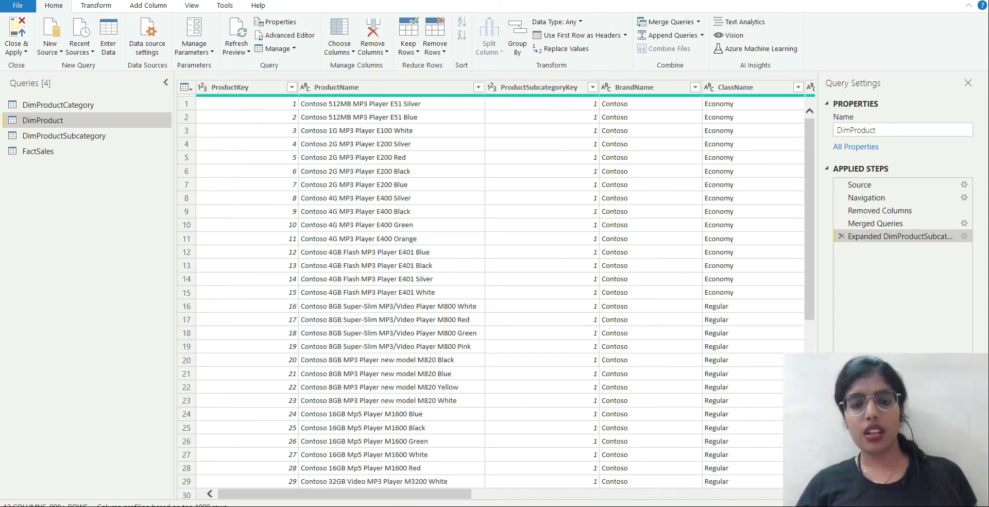
left_click_drag(427, 496, 742, 459)
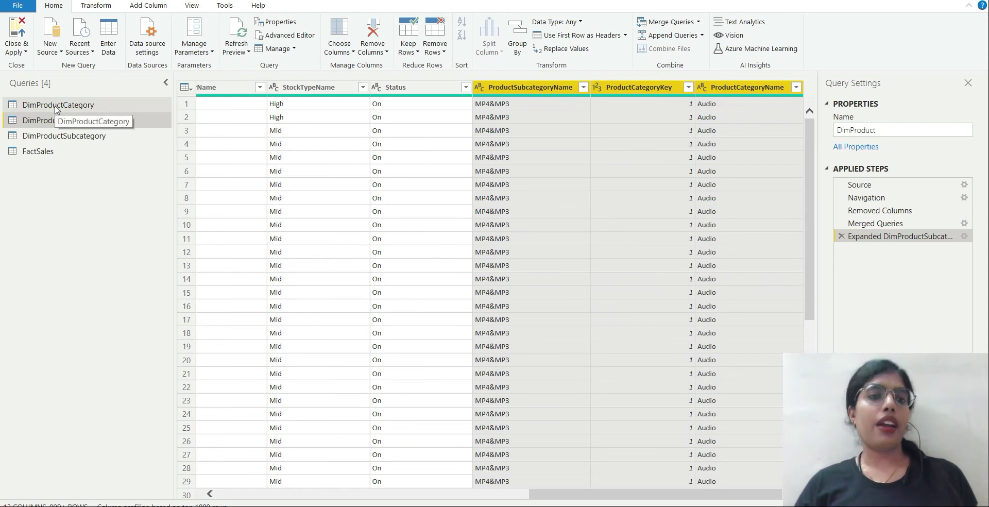
- Disable load for the DimProductCategory and DimProductSubcategory queries, accepting the data loss warnings, and apply the query changes to the model
right_click(57, 105)
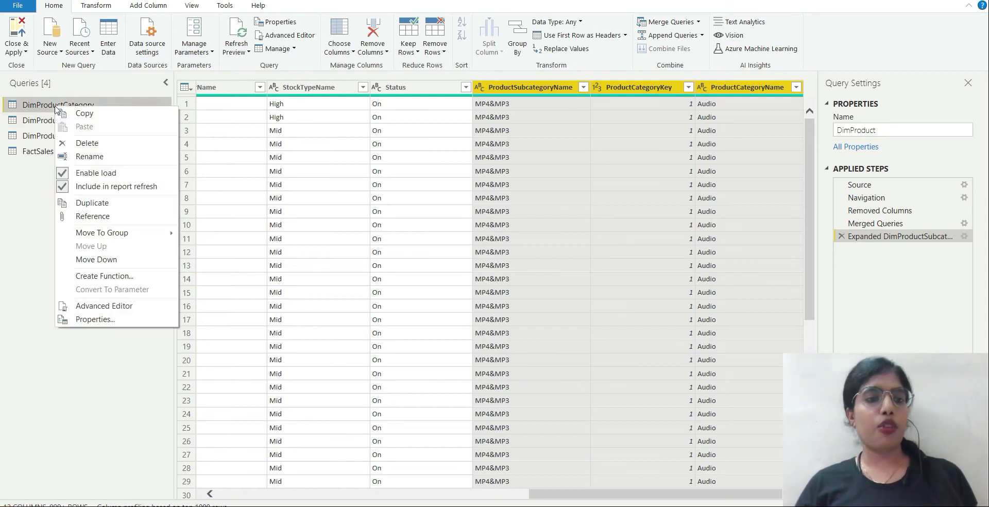
left_click(67, 173)
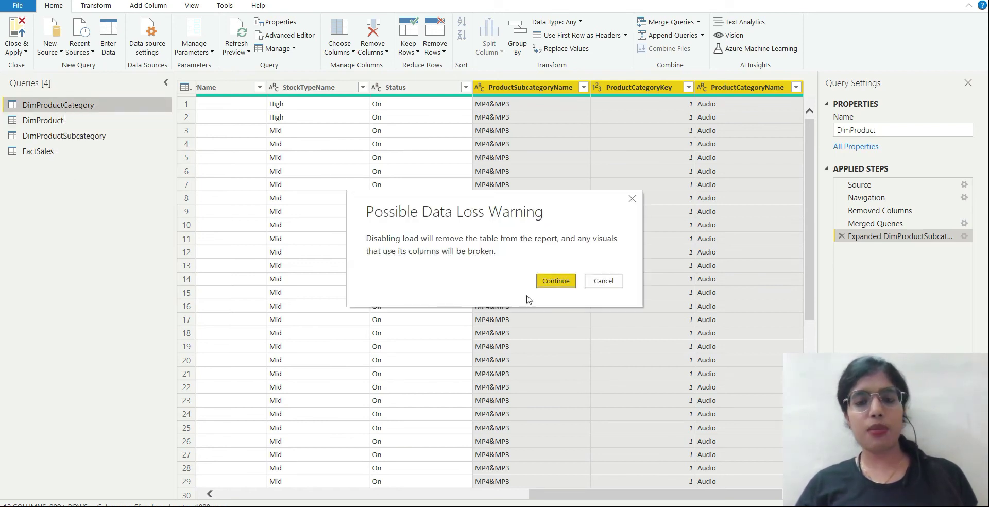
left_click(557, 281)
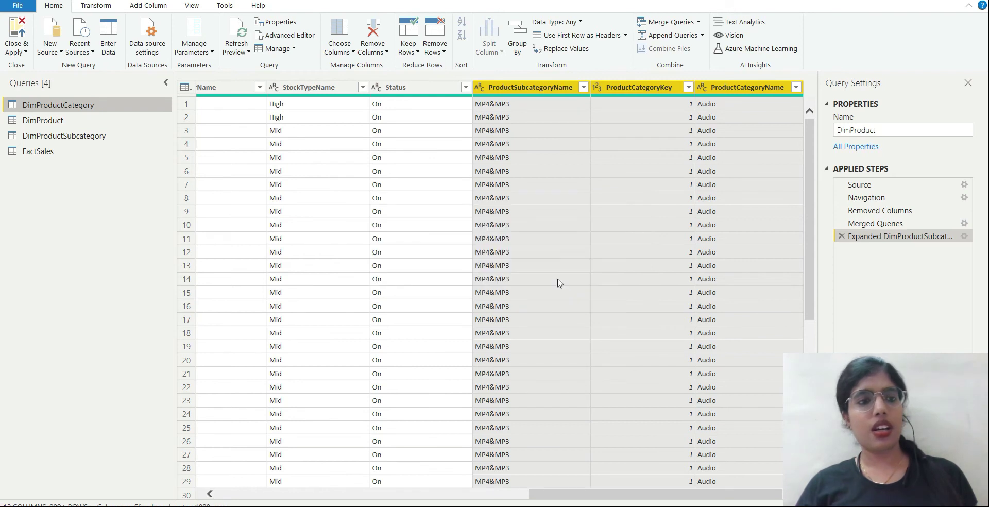
right_click(70, 138)
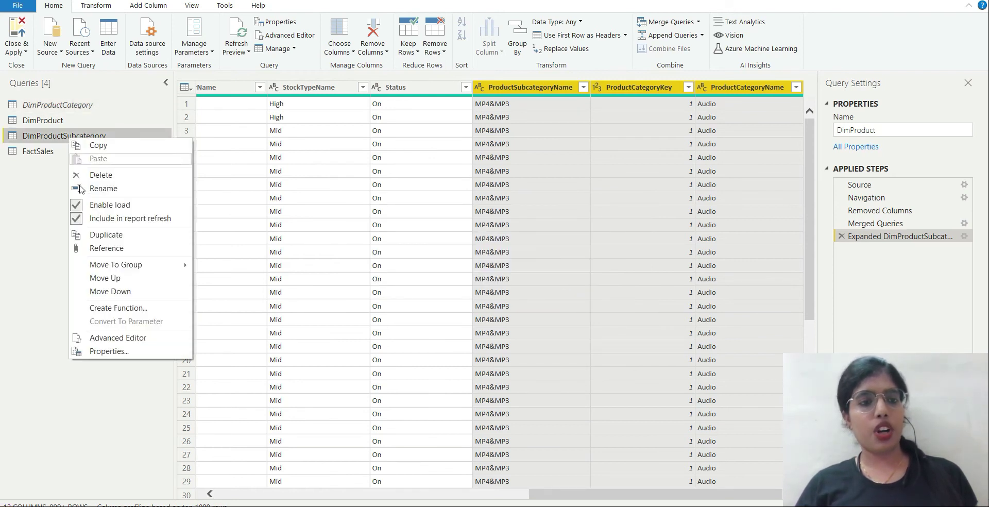
left_click(85, 208)
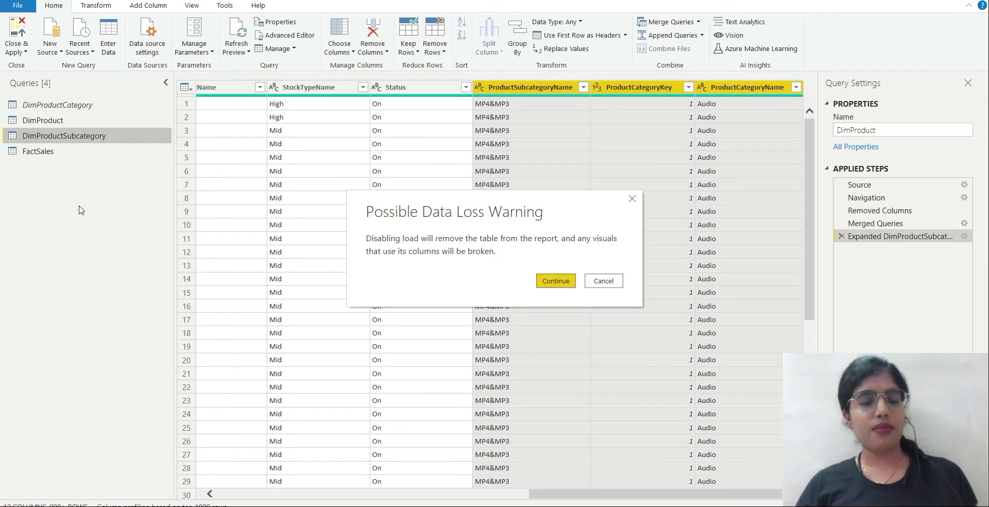
left_click(553, 281)
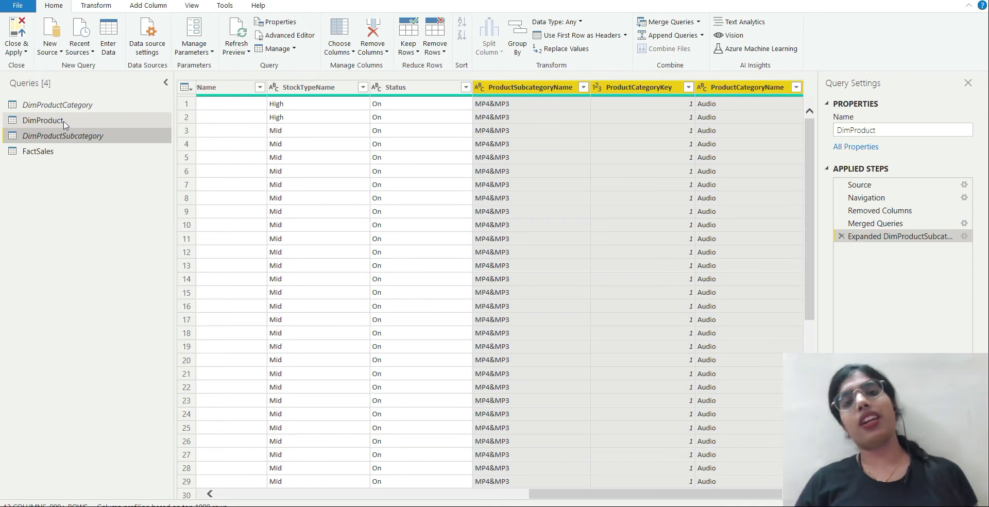
left_click(18, 25)
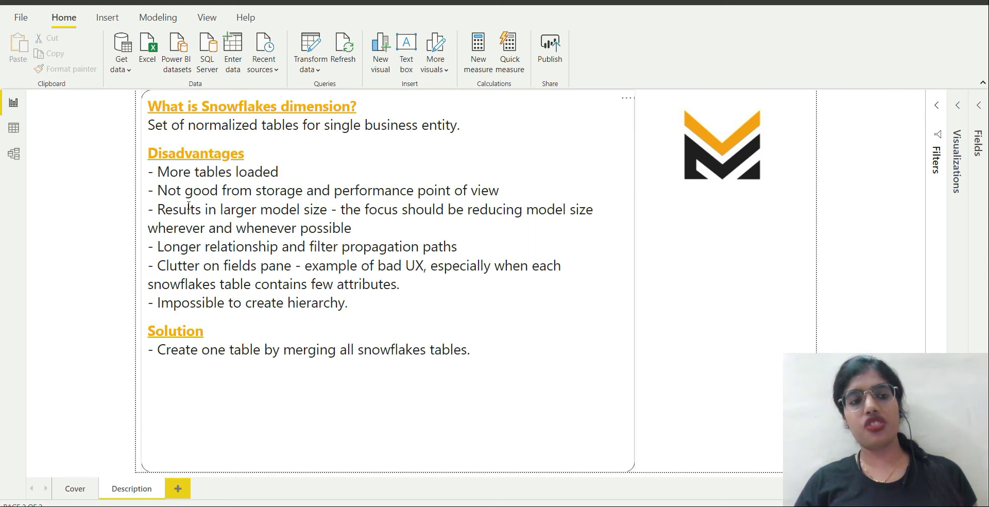
- In the model diagram, move the DimProduct and FactSales tables closer together, with DimProduct to the left of FactSales
left_click(8, 163)
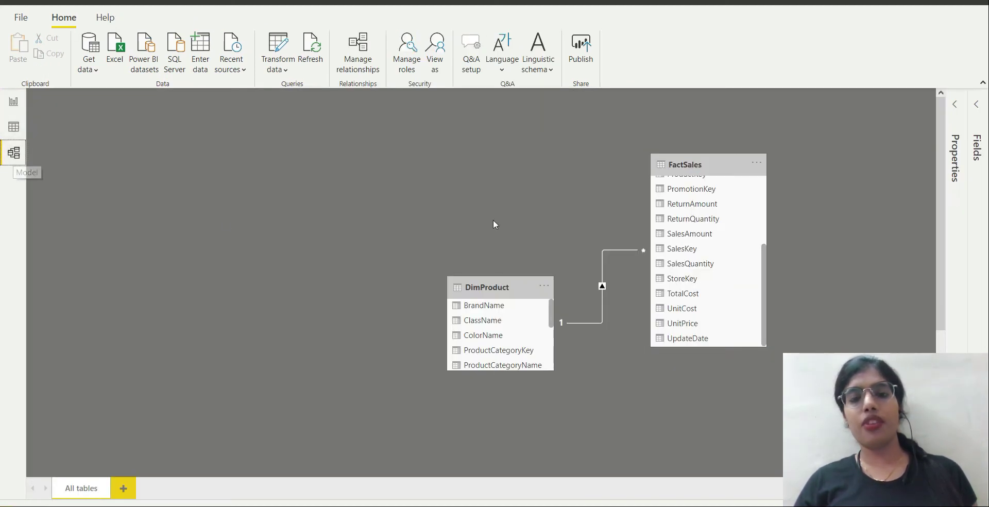
left_click_drag(494, 285, 300, 191)
left_click(715, 168)
left_click_drag(715, 167, 526, 175)
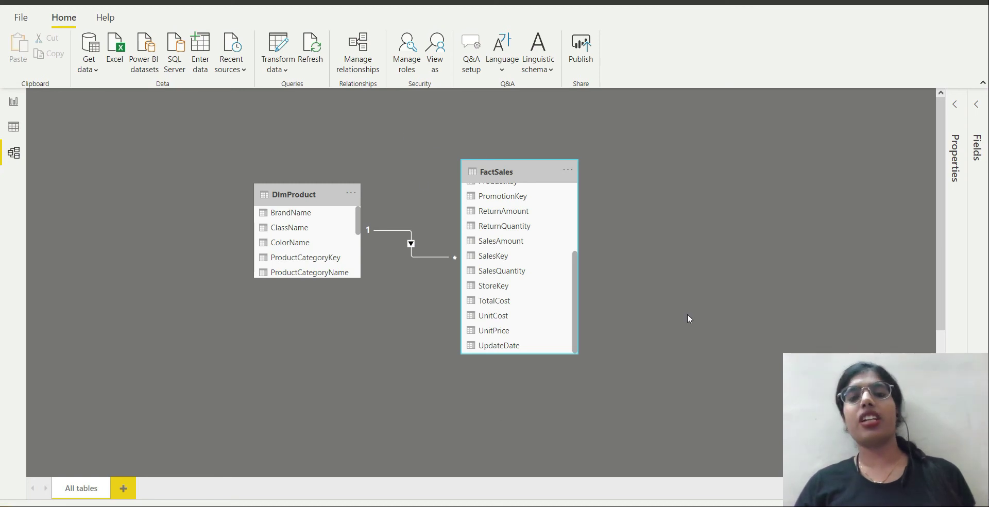
- Add a new blank page to the report and expand the list of model fields
left_click(14, 102)
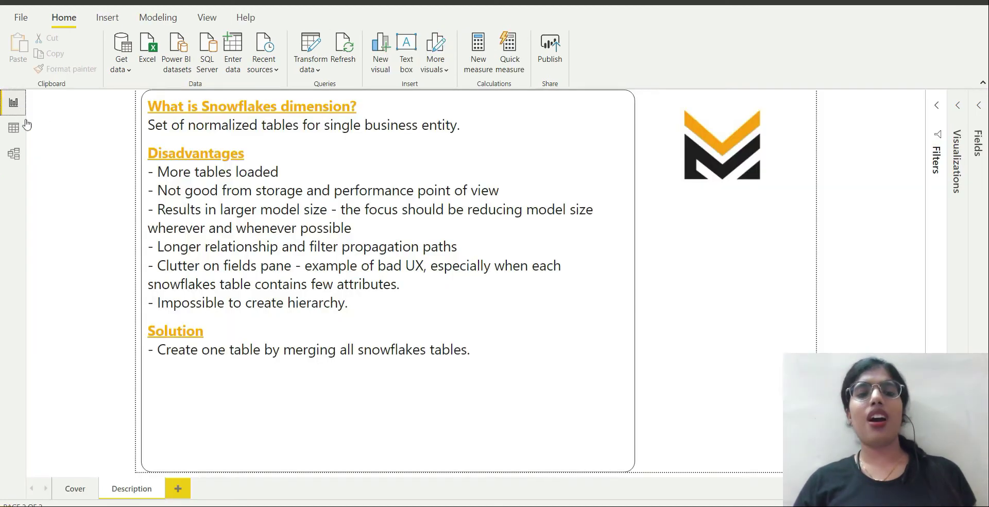
left_click(178, 490)
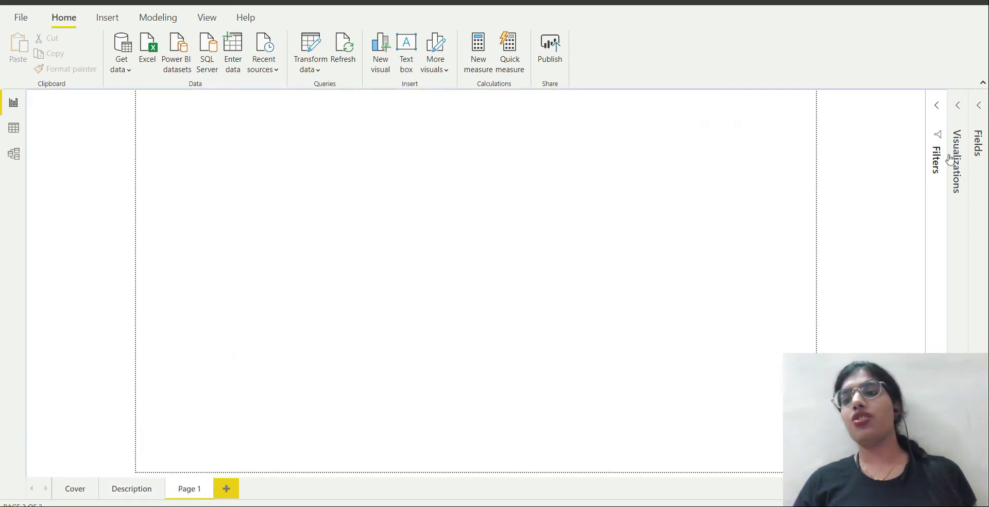
left_click(979, 105)
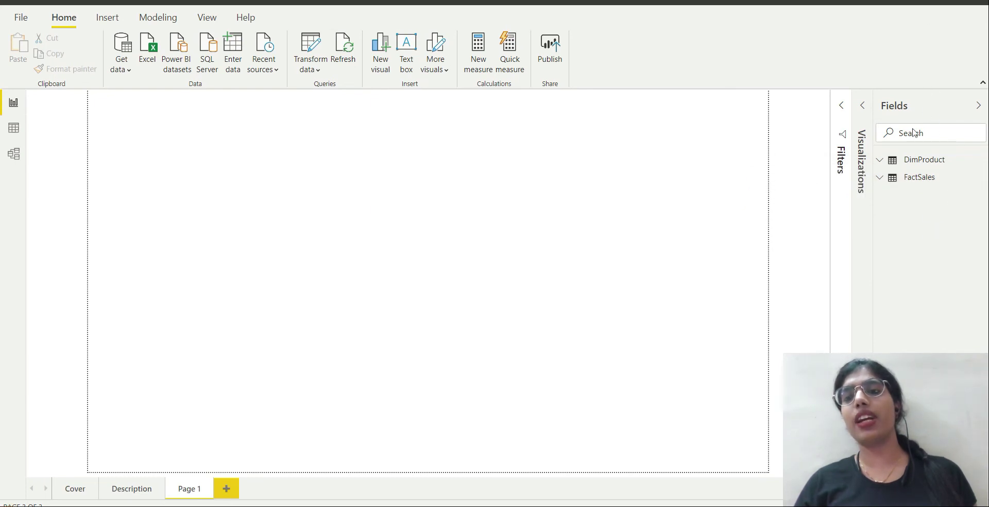
- Create a new measure in the FactSales table named Sum of Sales Amount
mouse_move(913, 188)
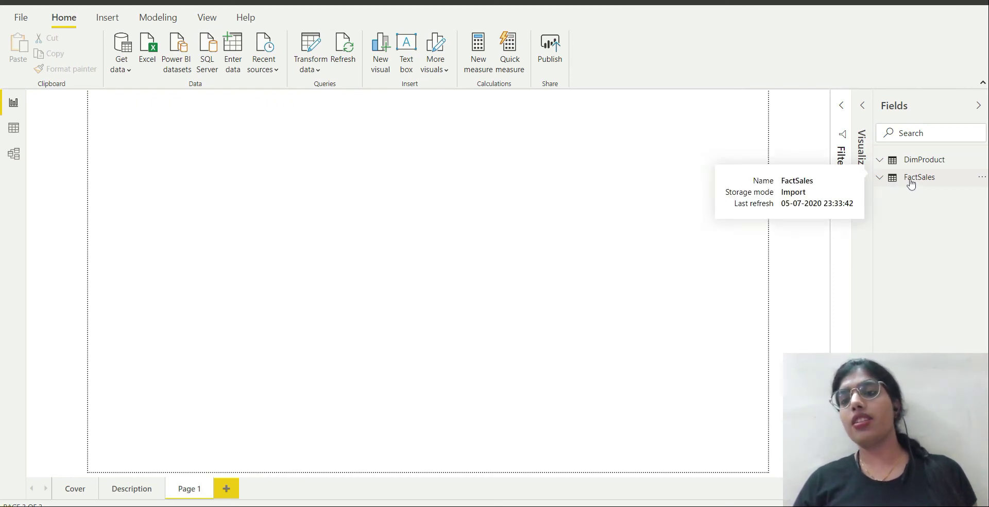
left_click(911, 181)
right_click(901, 181)
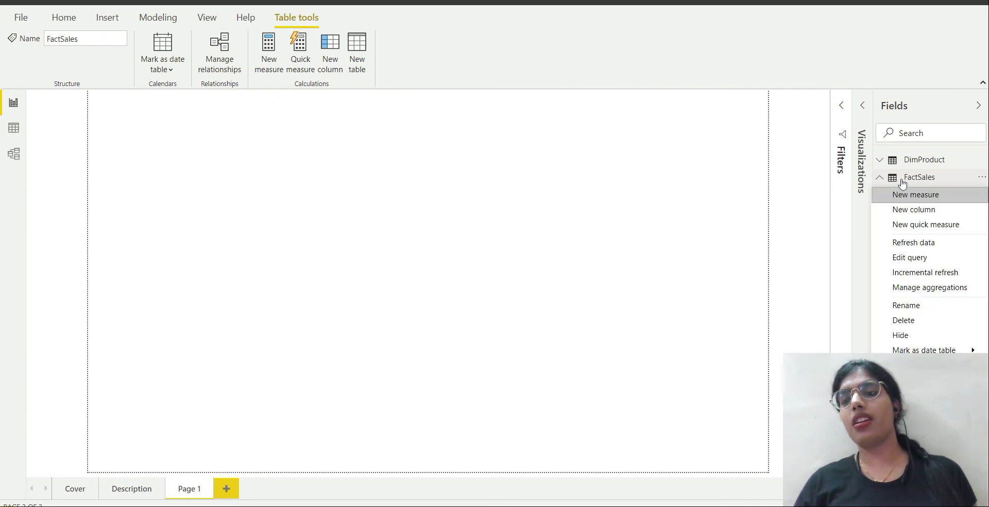
left_click(902, 198)
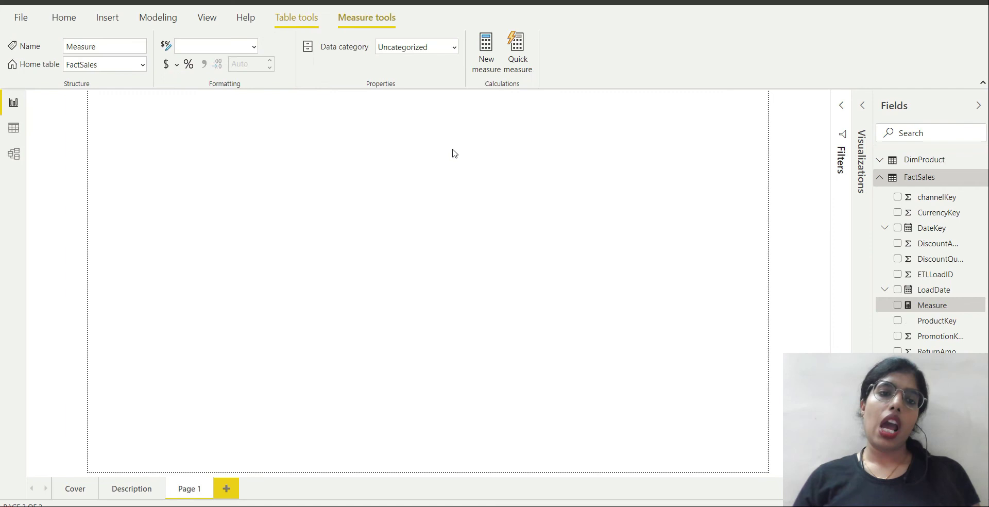
double_click(111, 100)
type("Sum of Sales Amount = ")
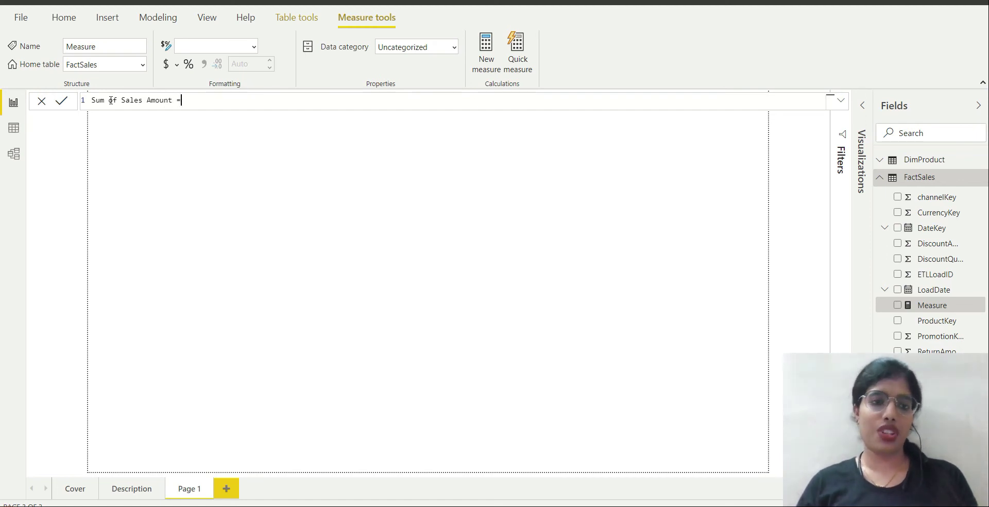
- Define the measure as SUMX ( FactSales, FactSales[SalesAmount] ), split over three lines, and commit the formula
type("SUMX")
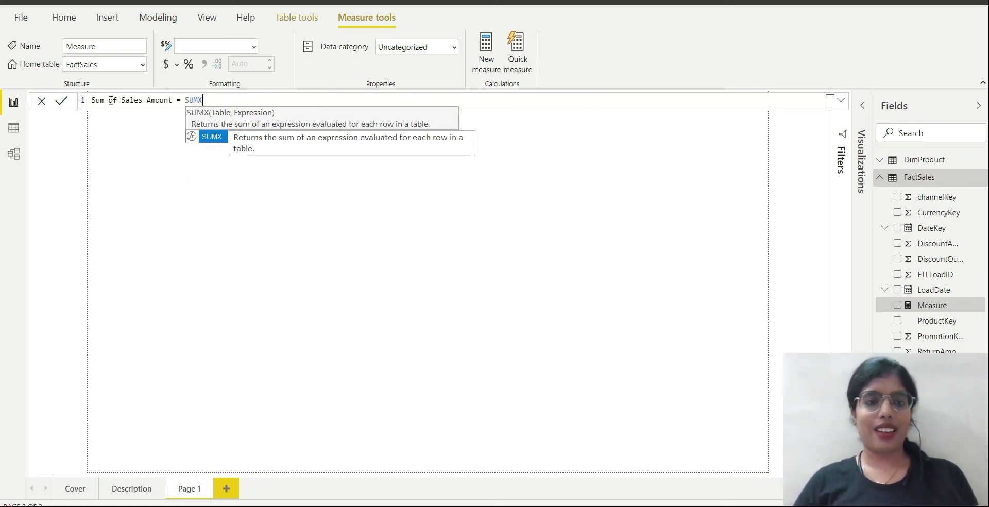
type(" (")
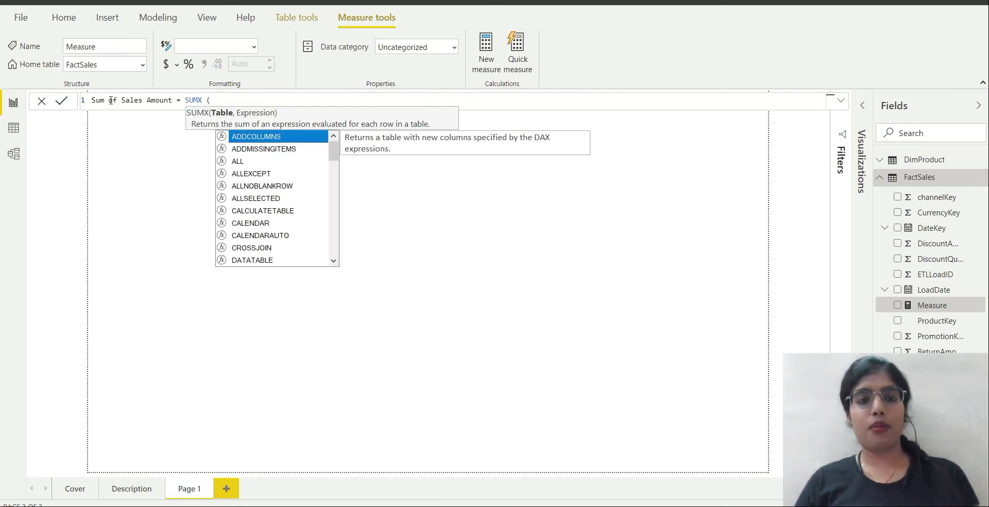
type(" F")
key("Tab")
type(",")
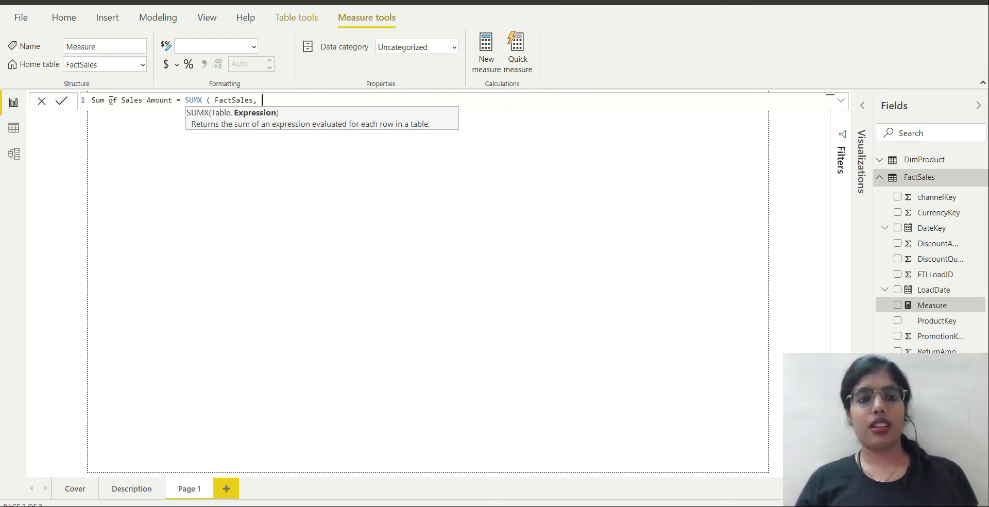
key("shift+Return")
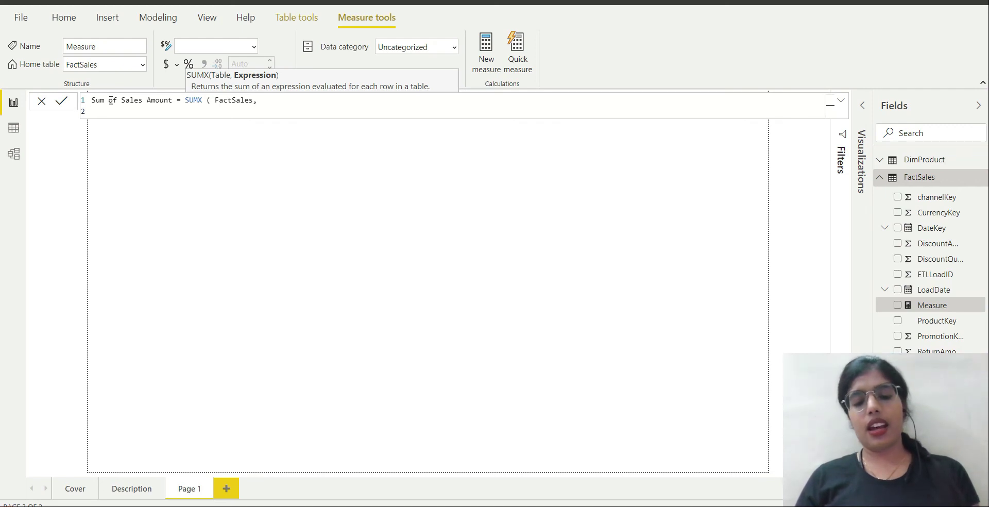
type("Sa")
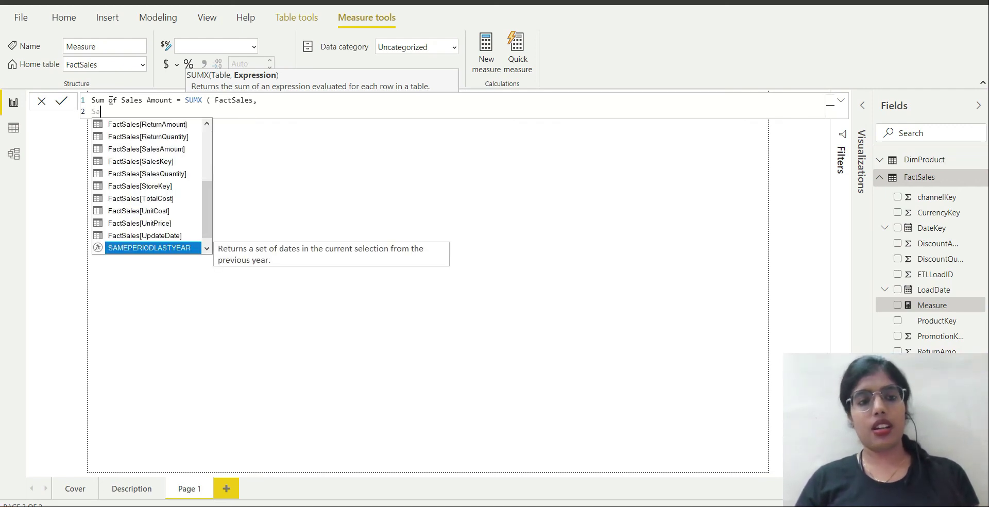
type("le")
key("Tab")
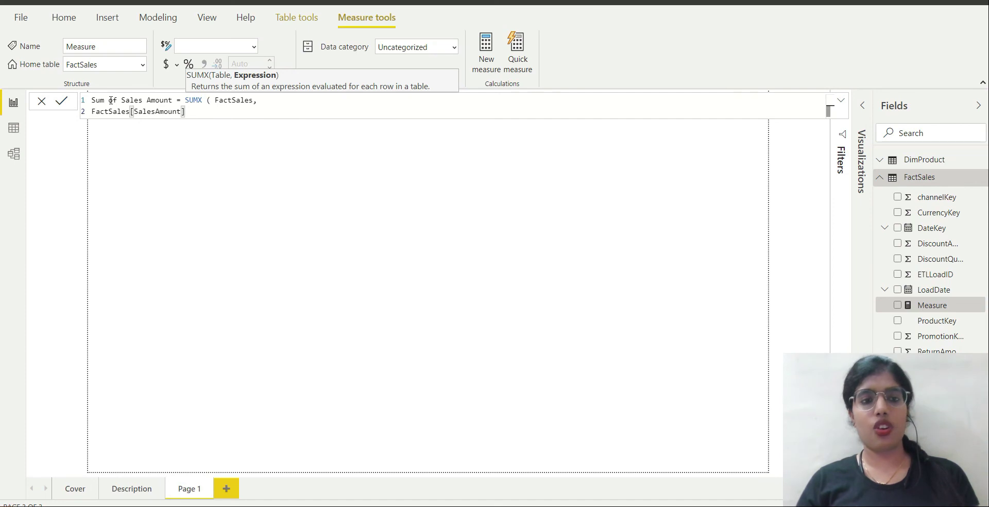
key("shift+Return")
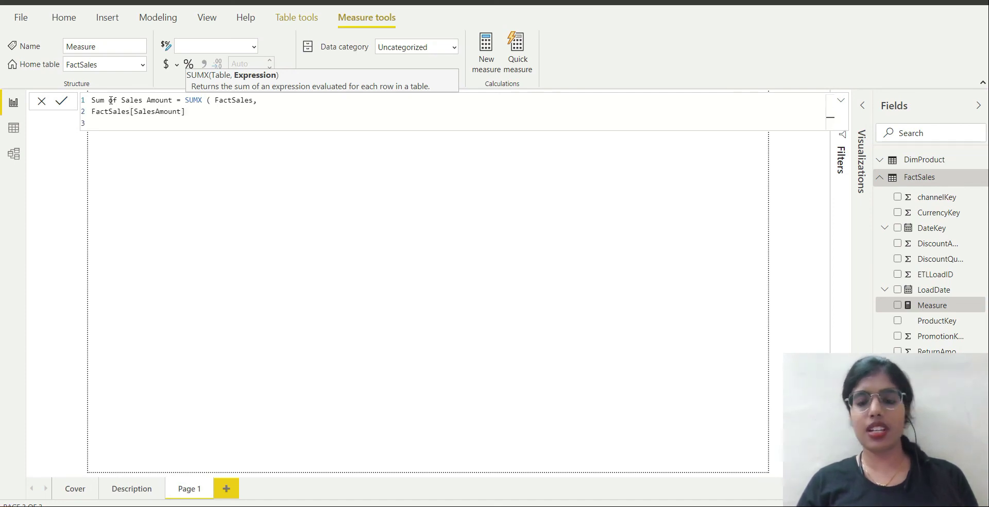
type(")")
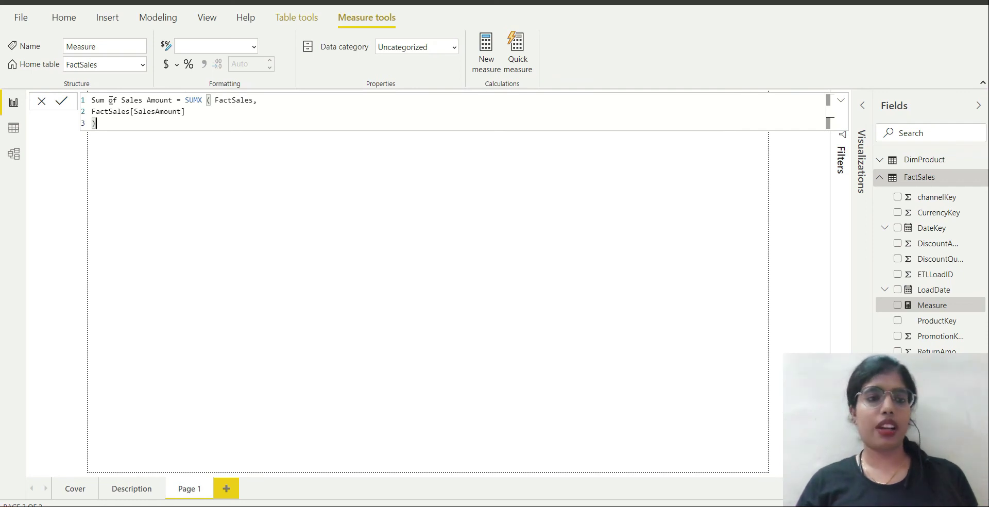
left_click(61, 101)
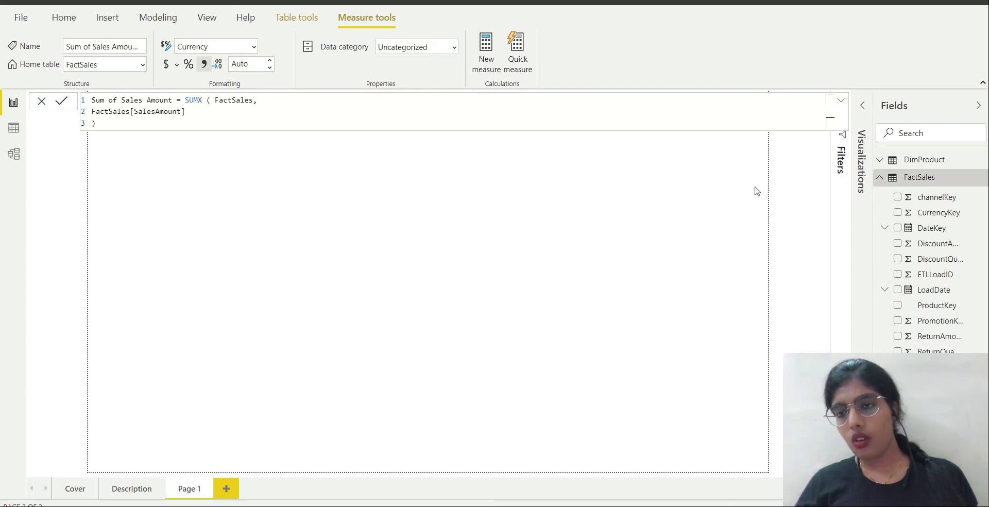
- In DimProduct, build a hierarchy with the levels ProductCategoryName, ProductSubcategoryName and ProductName
left_click(881, 175)
left_click(897, 161)
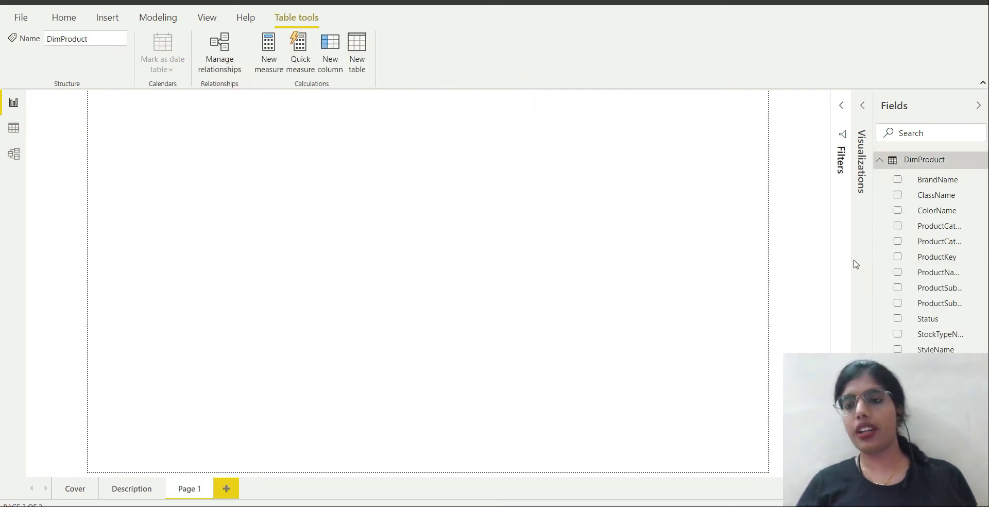
left_click_drag(874, 254, 807, 253)
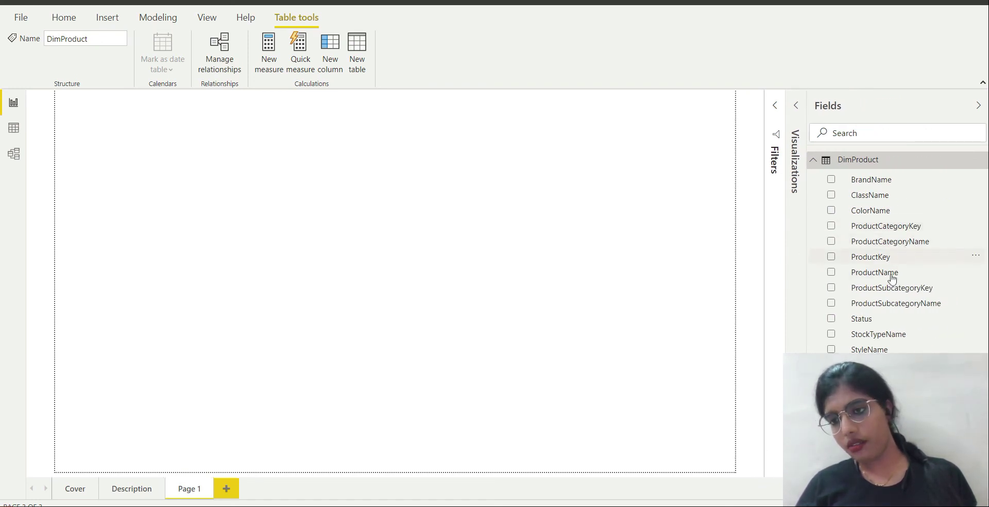
left_click_drag(911, 306, 922, 245)
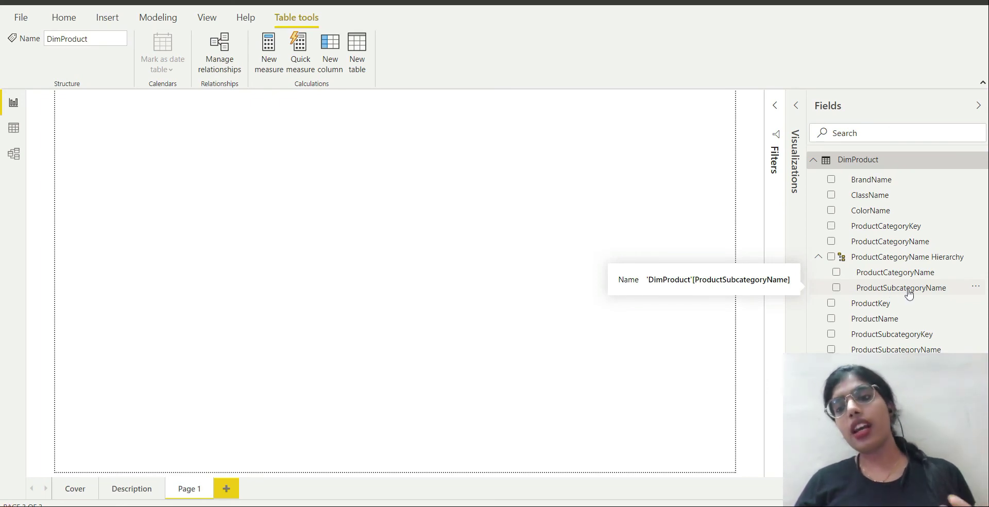
left_click_drag(883, 321, 905, 289)
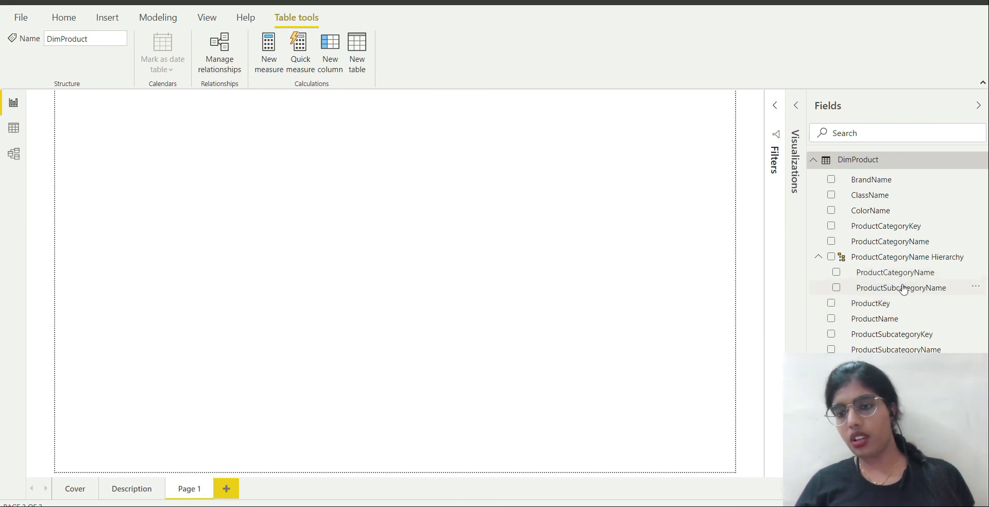
left_click_drag(886, 324, 893, 263)
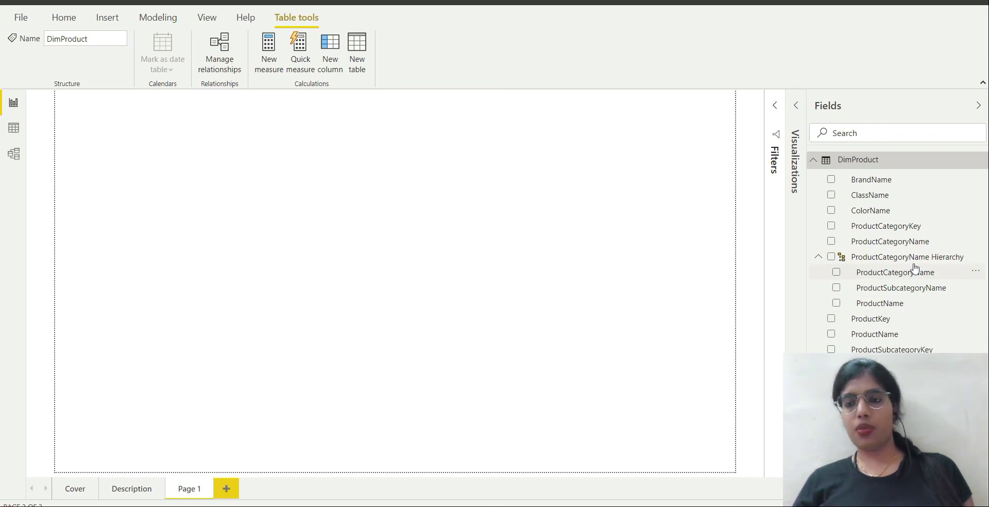
- Place the ProductCategoryName hierarchy on the blank page as a table visual and enlarge it to fill most of the page
left_click_drag(894, 263, 186, 145)
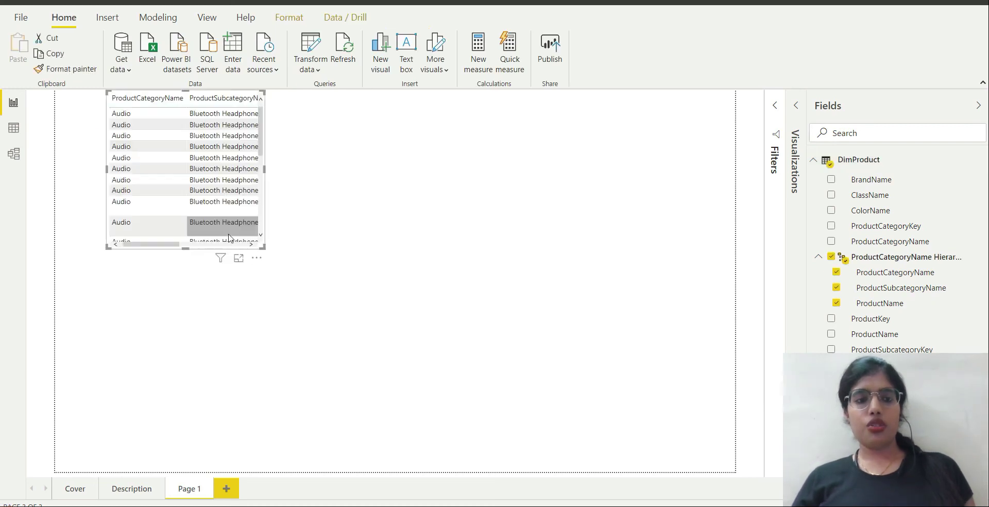
left_click_drag(264, 246, 378, 323)
left_click_drag(427, 392, 654, 446)
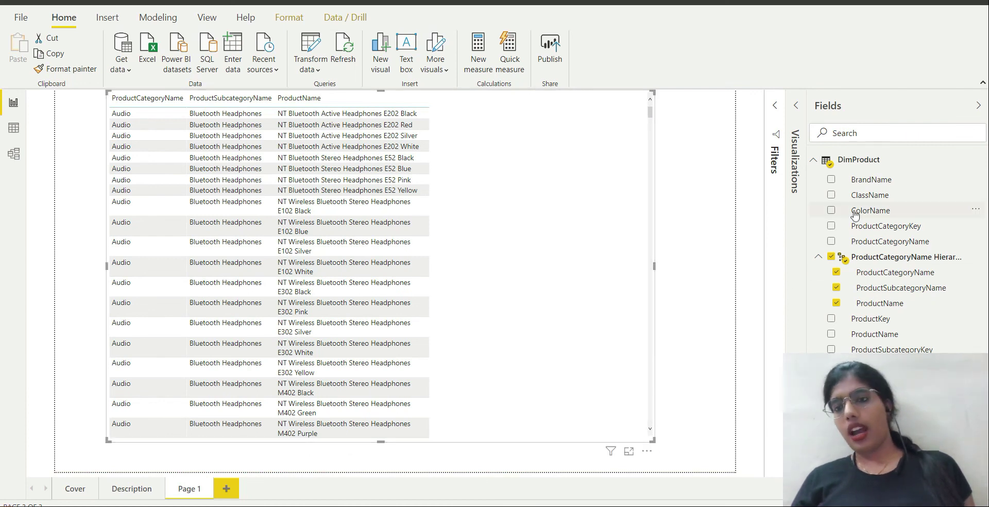
- Add the Sum of Sales Amount measure from FactSales to the product hierarchy table
left_click(859, 159)
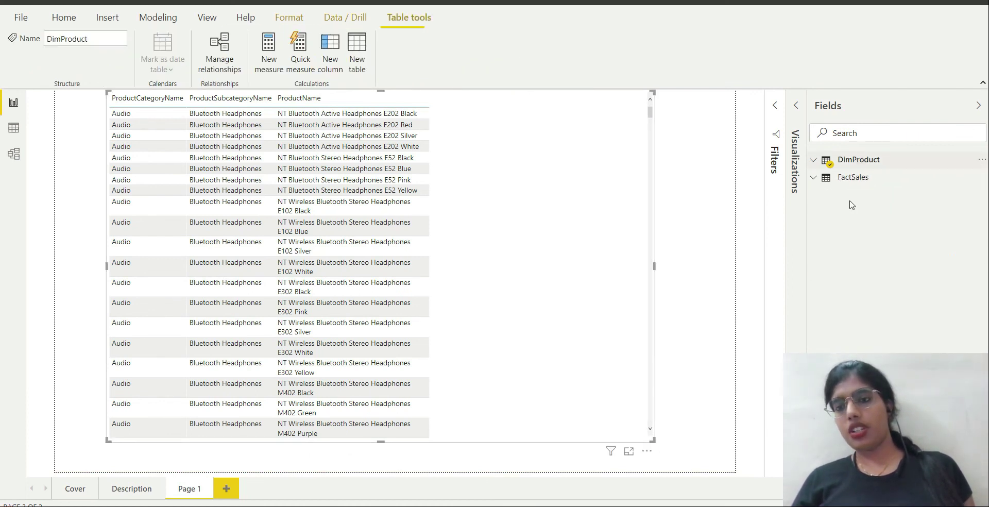
left_click(848, 180)
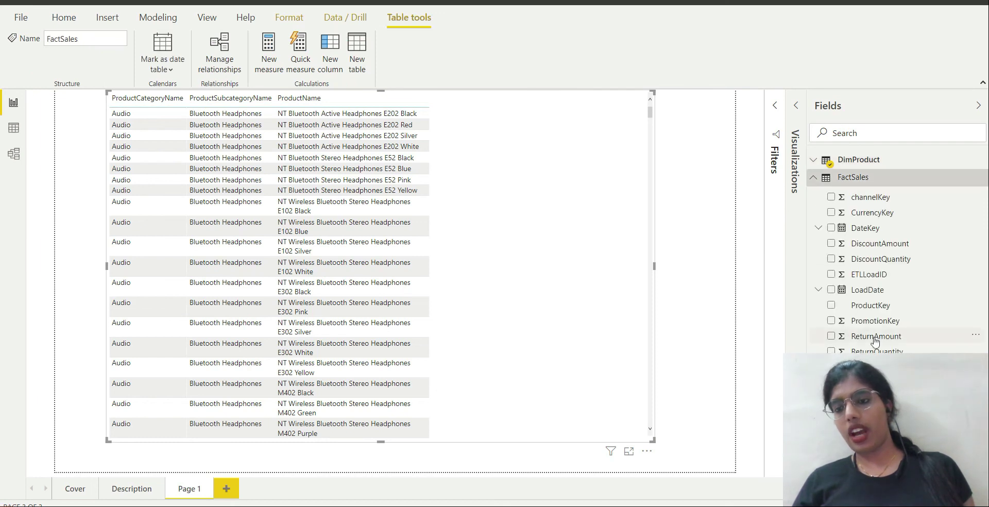
left_click_drag(876, 382, 539, 185)
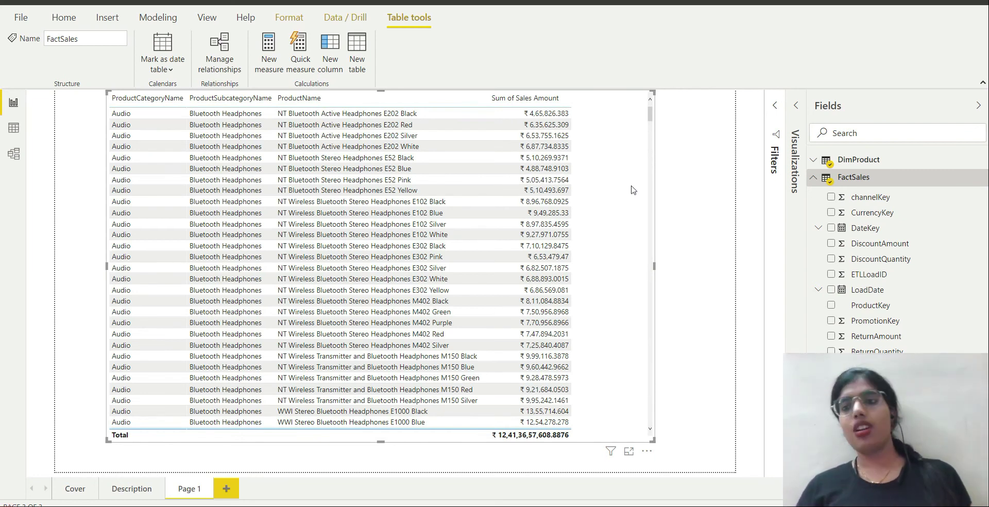
- Convert the product sales table into a matrix and drill it up to the product category level
left_click(978, 106)
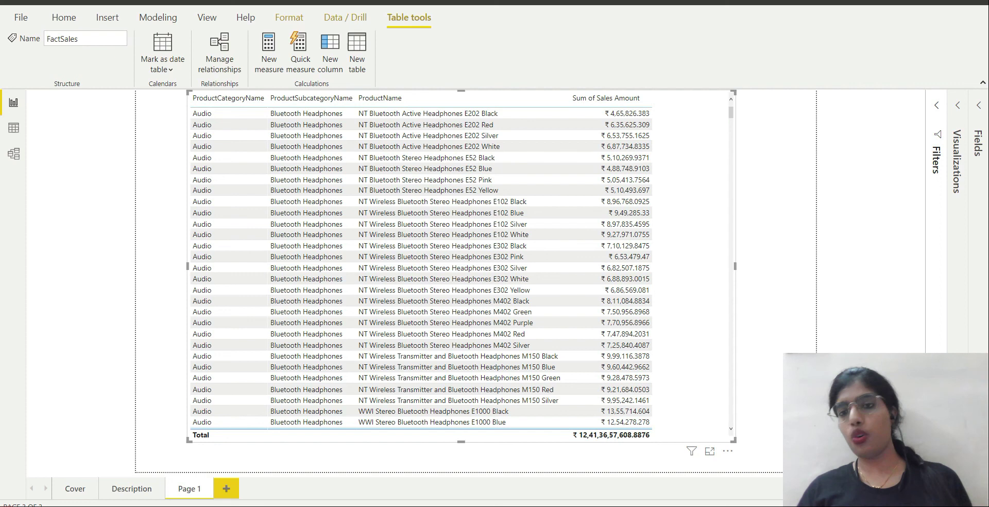
left_click(958, 107)
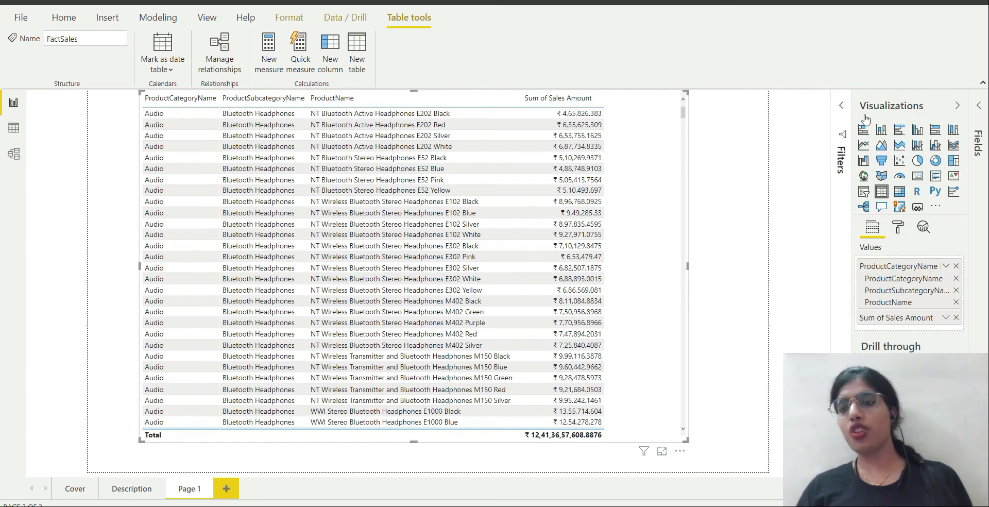
left_click(899, 191)
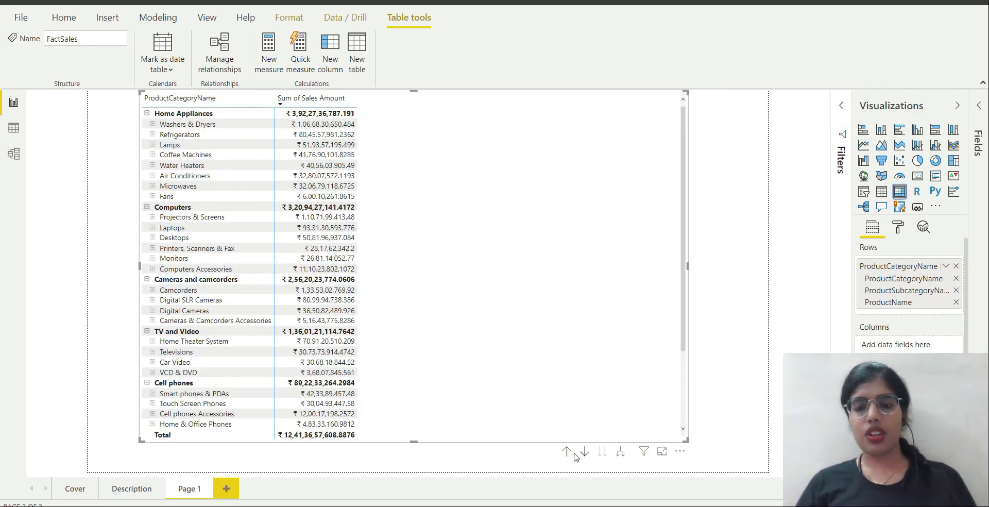
left_click(567, 452)
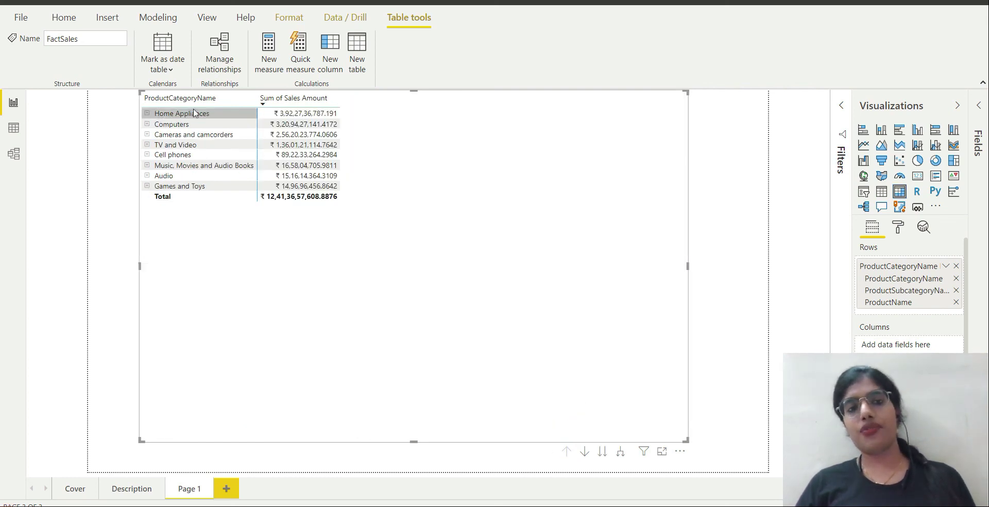
- Expand the matrix through subcategories to product names to examine sales at each level, and drill back up to the categories
left_click(621, 452)
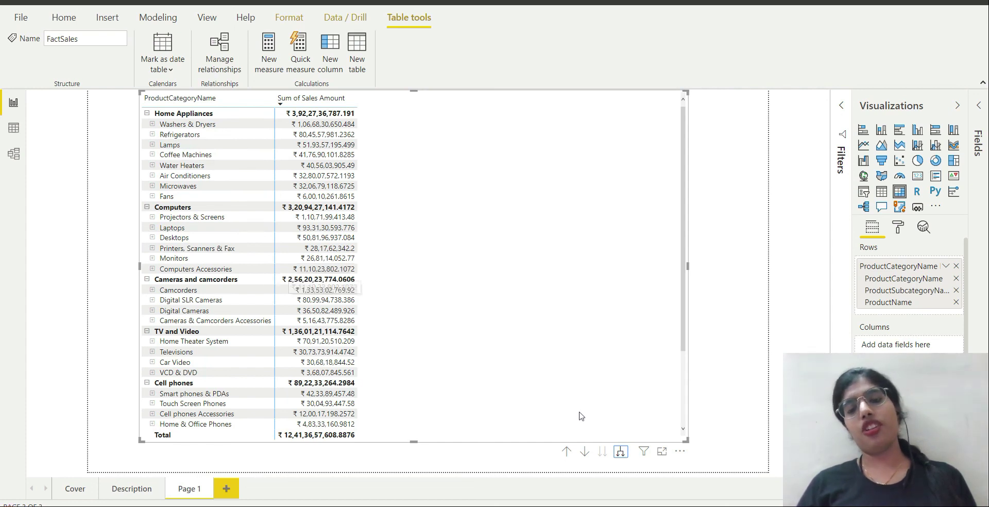
left_click(622, 453)
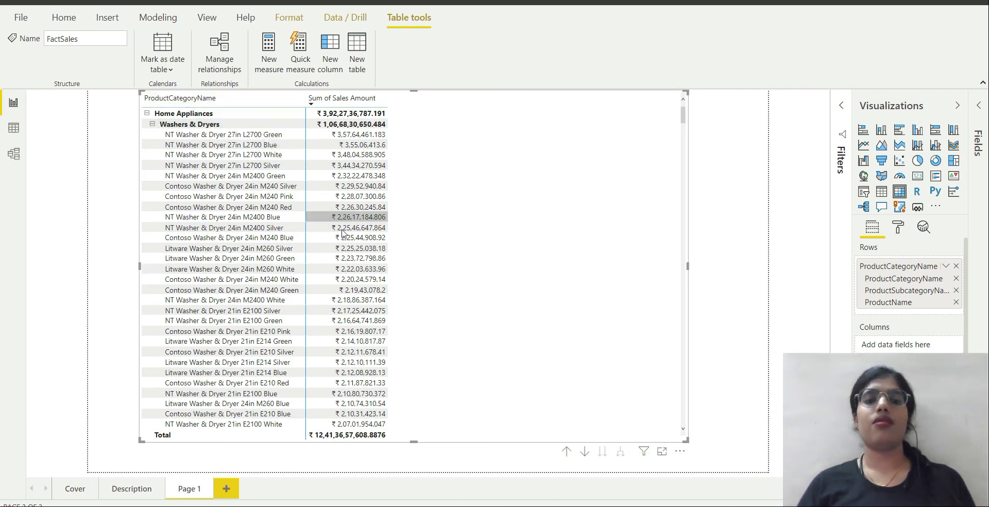
scroll(343, 233, "down", 15)
scroll(343, 233, "down", 20)
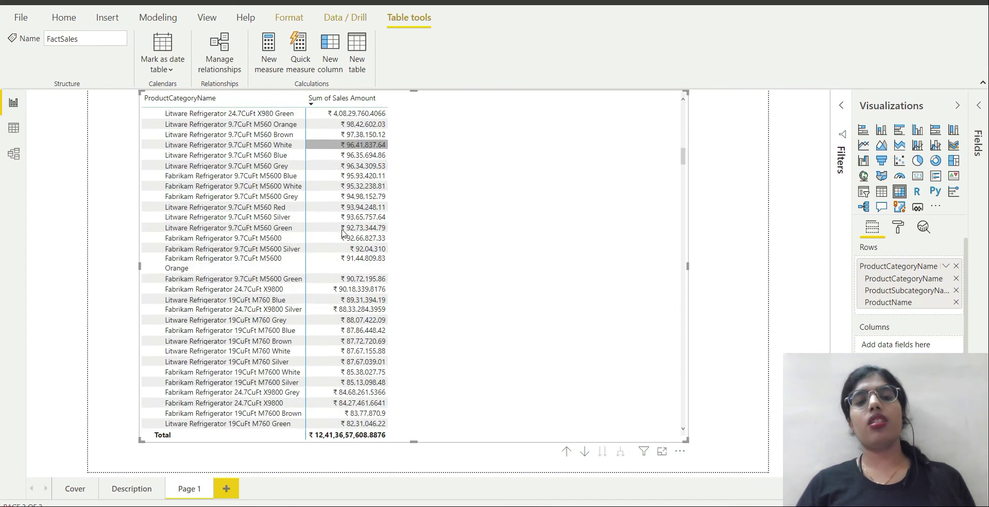
scroll(342, 233, "up", 20)
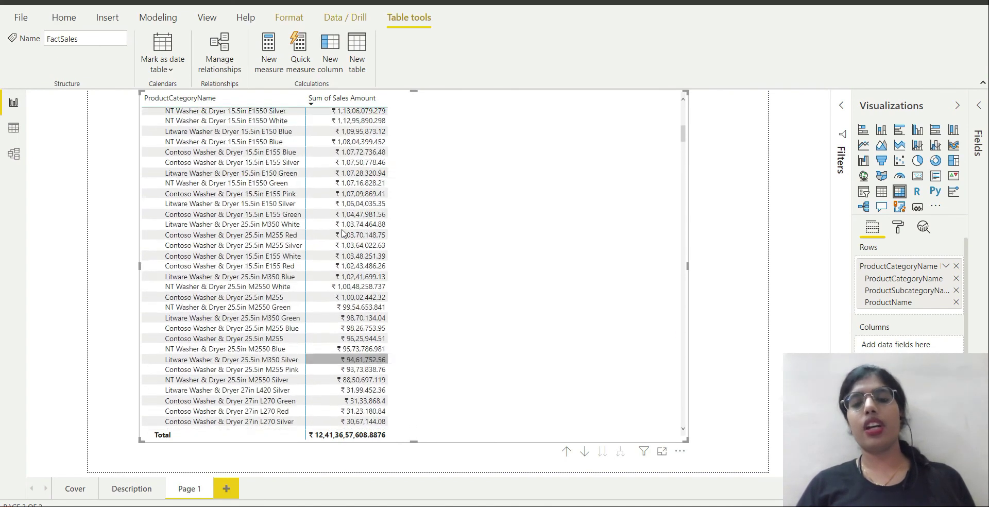
left_click(569, 451)
left_click(569, 452)
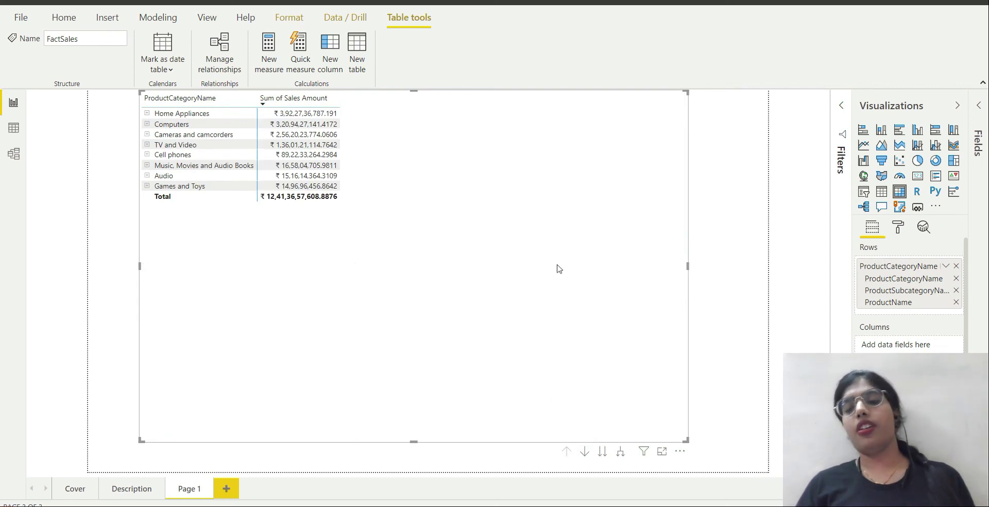